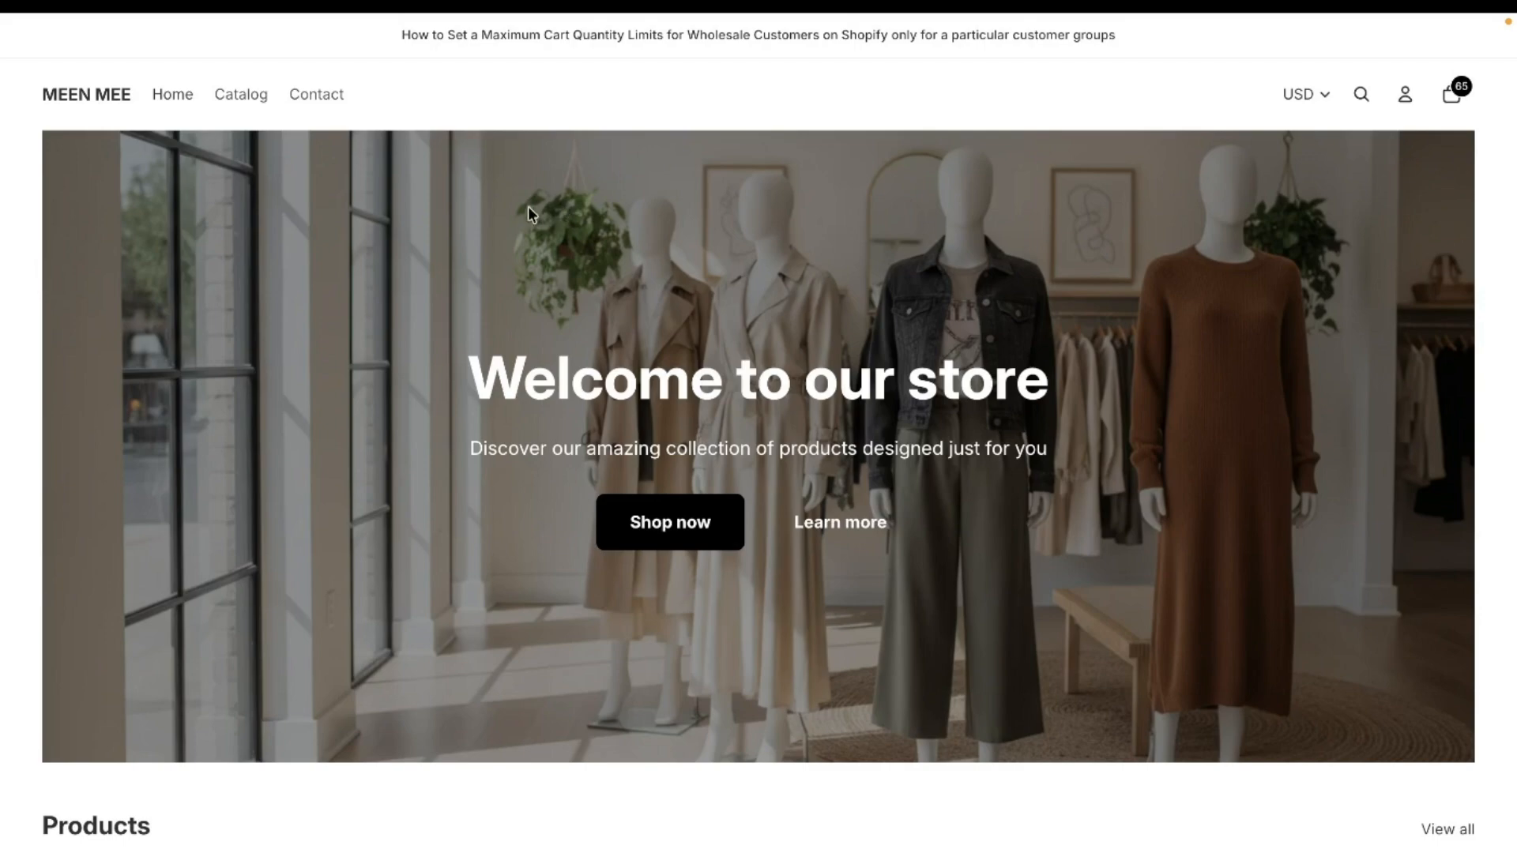
# Step: View the BTB: B2B Order Limit listing in the Shopify App Store and switch to the app's home page in the Shopify admin
pyautogui.moveTo(4, 314)
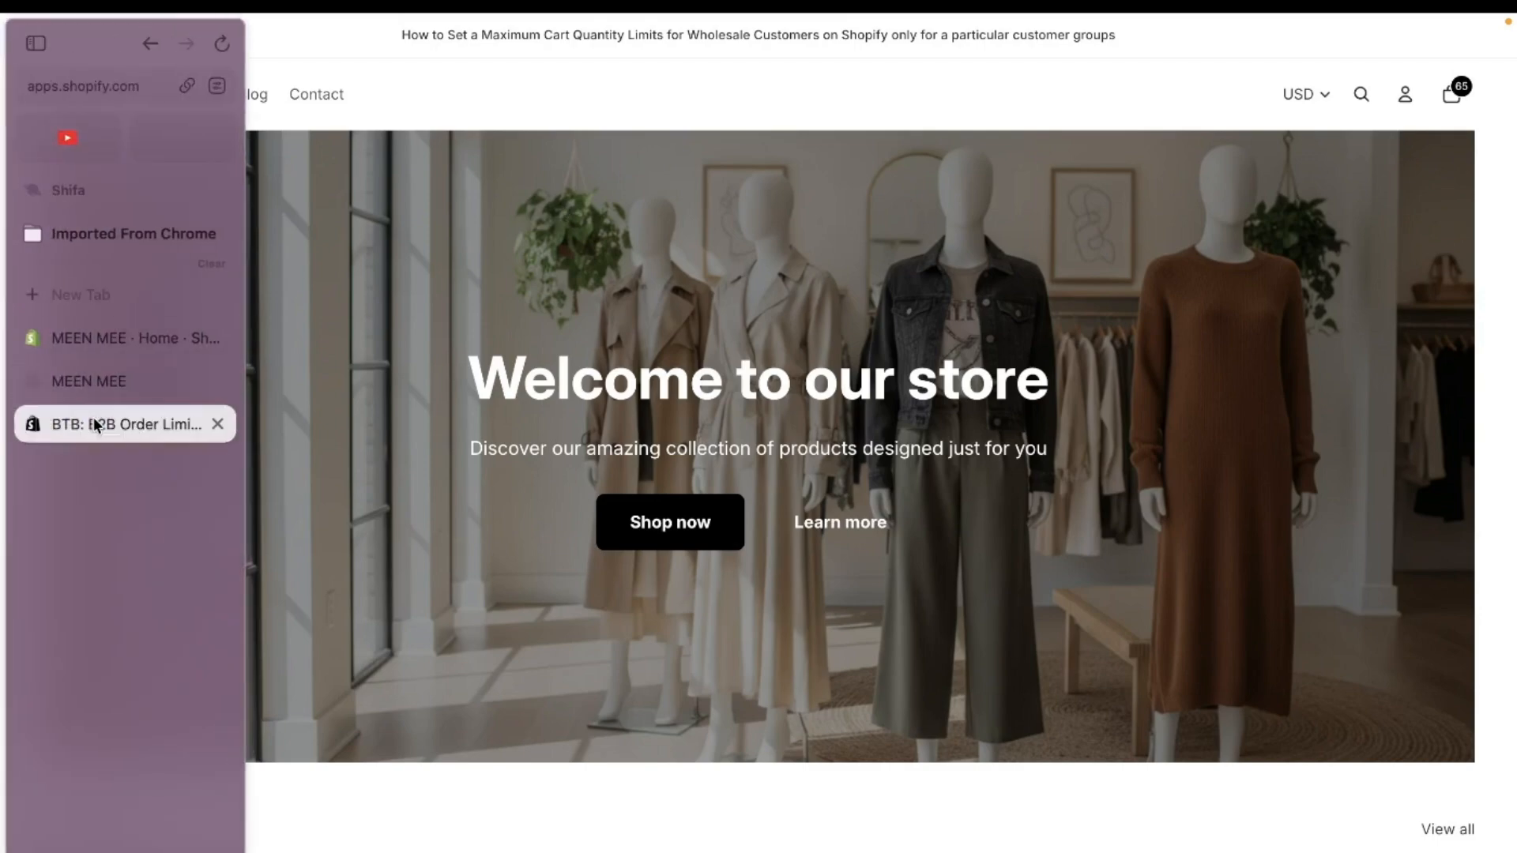
pyautogui.click(94, 421)
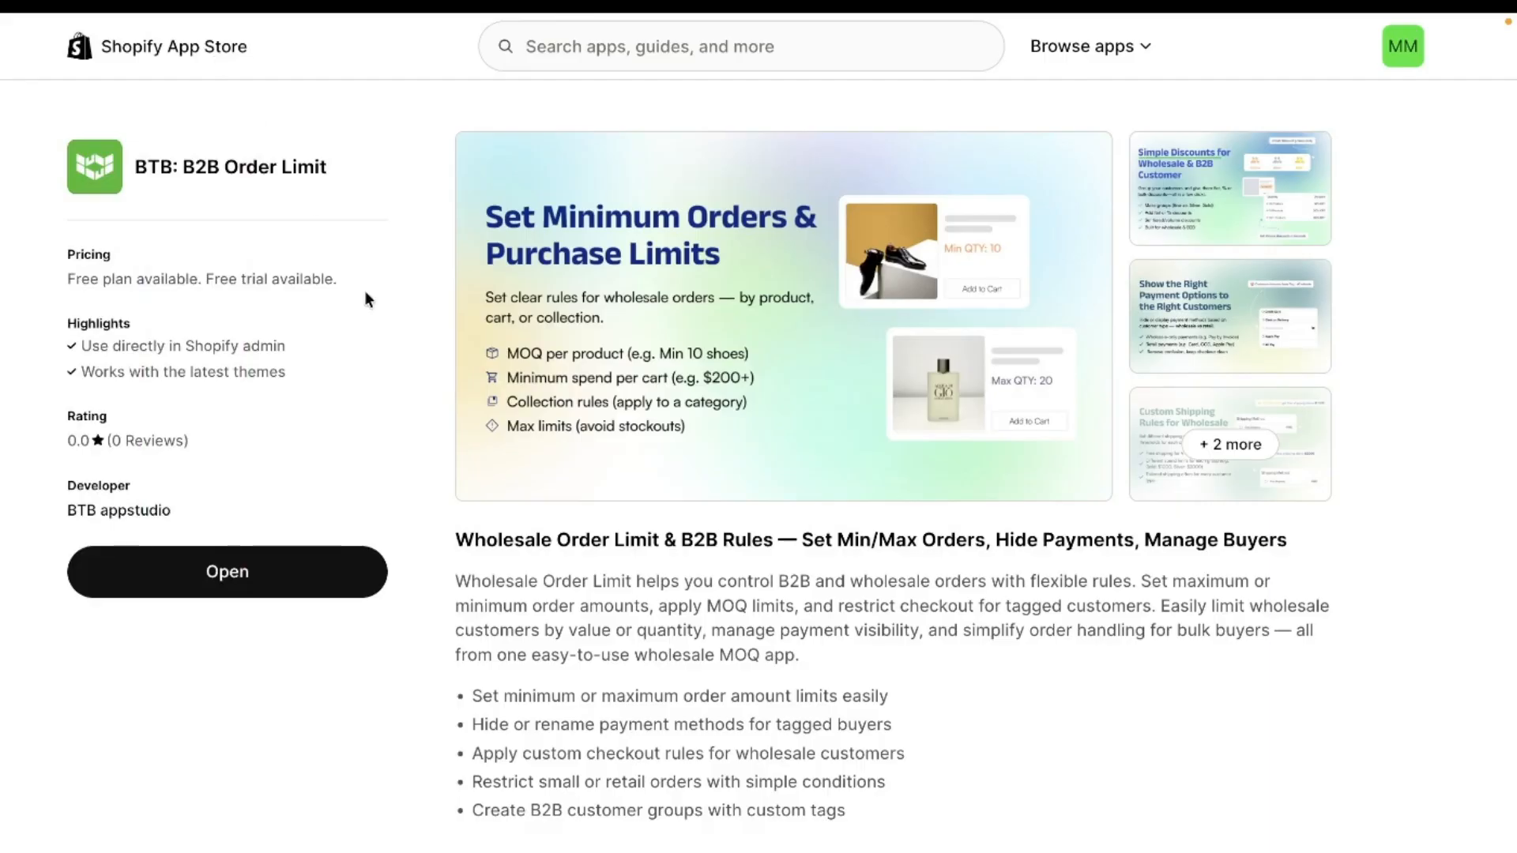
pyautogui.moveTo(30, 342)
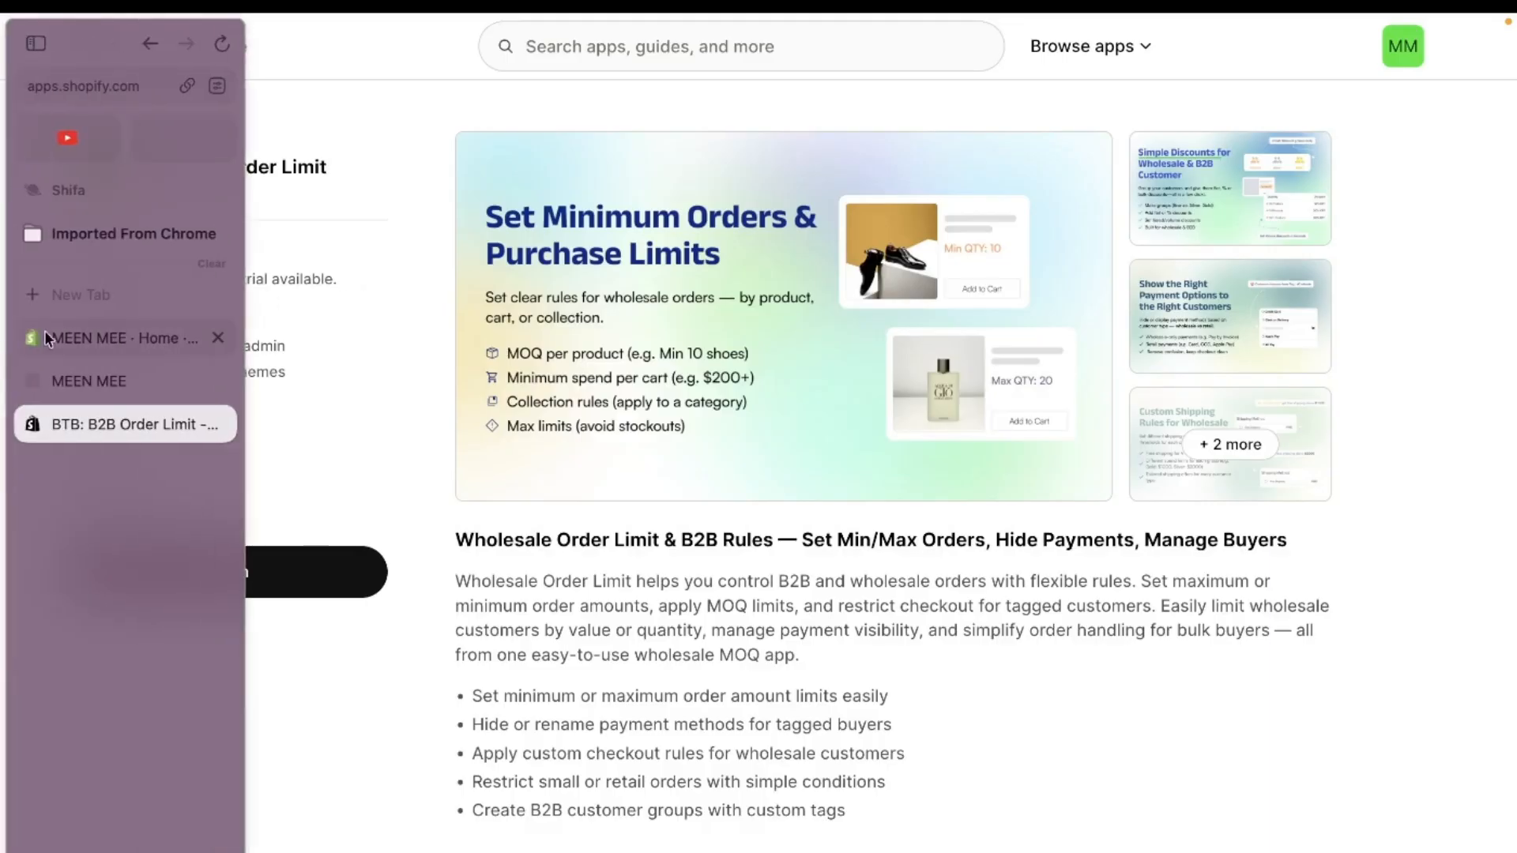
pyautogui.click(93, 339)
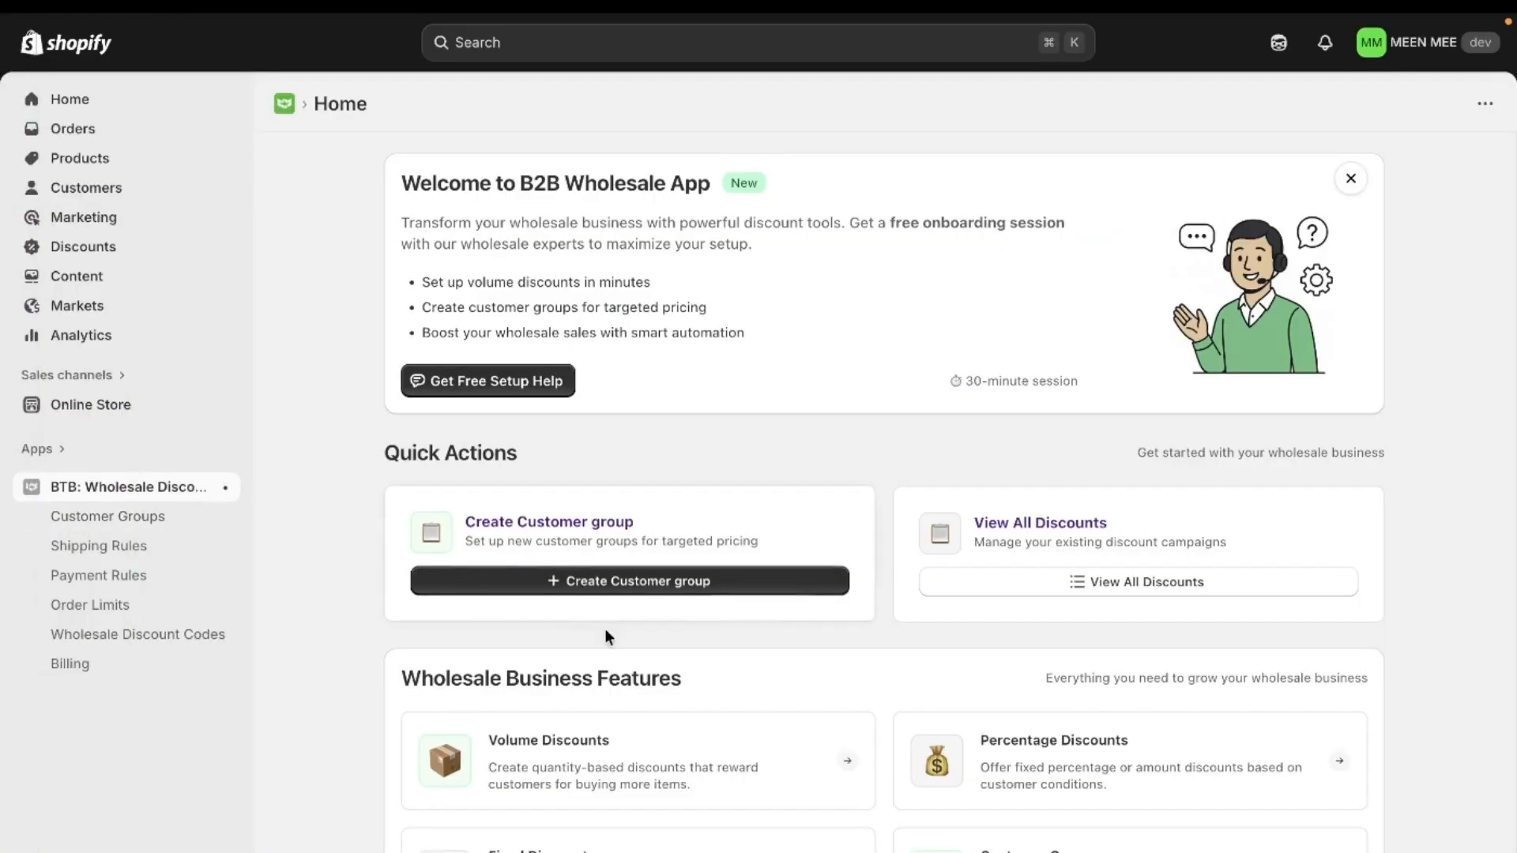
# Step: Start a new order limit rule of the Cart Quantity Limit type from the app's Order Limits feature
pyautogui.scroll(-2, 627, 653)
pyautogui.scroll(-5, 627, 650)
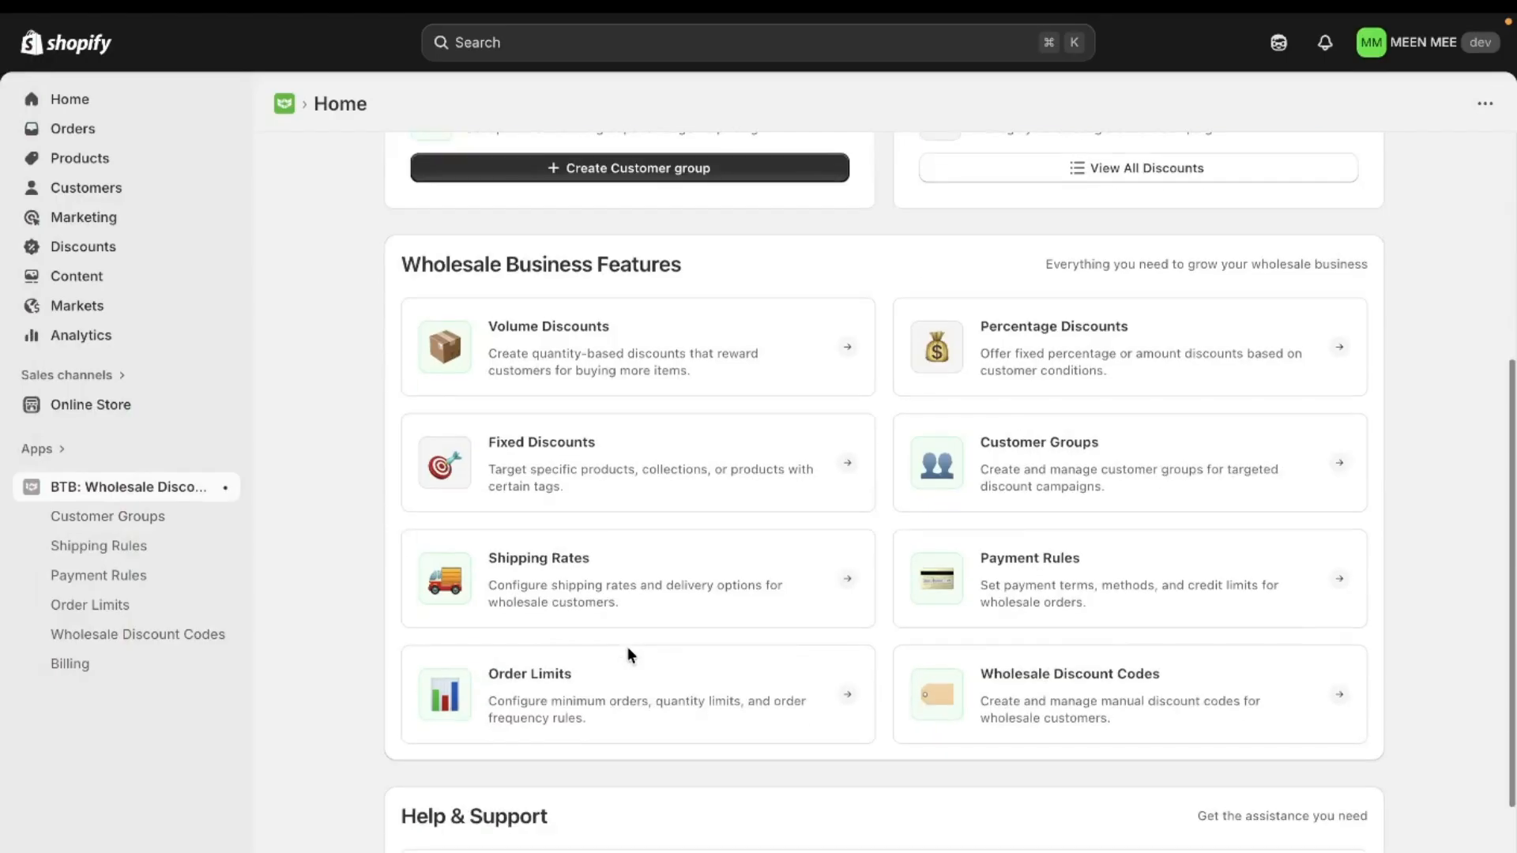
pyautogui.click(600, 692)
pyautogui.click(1263, 275)
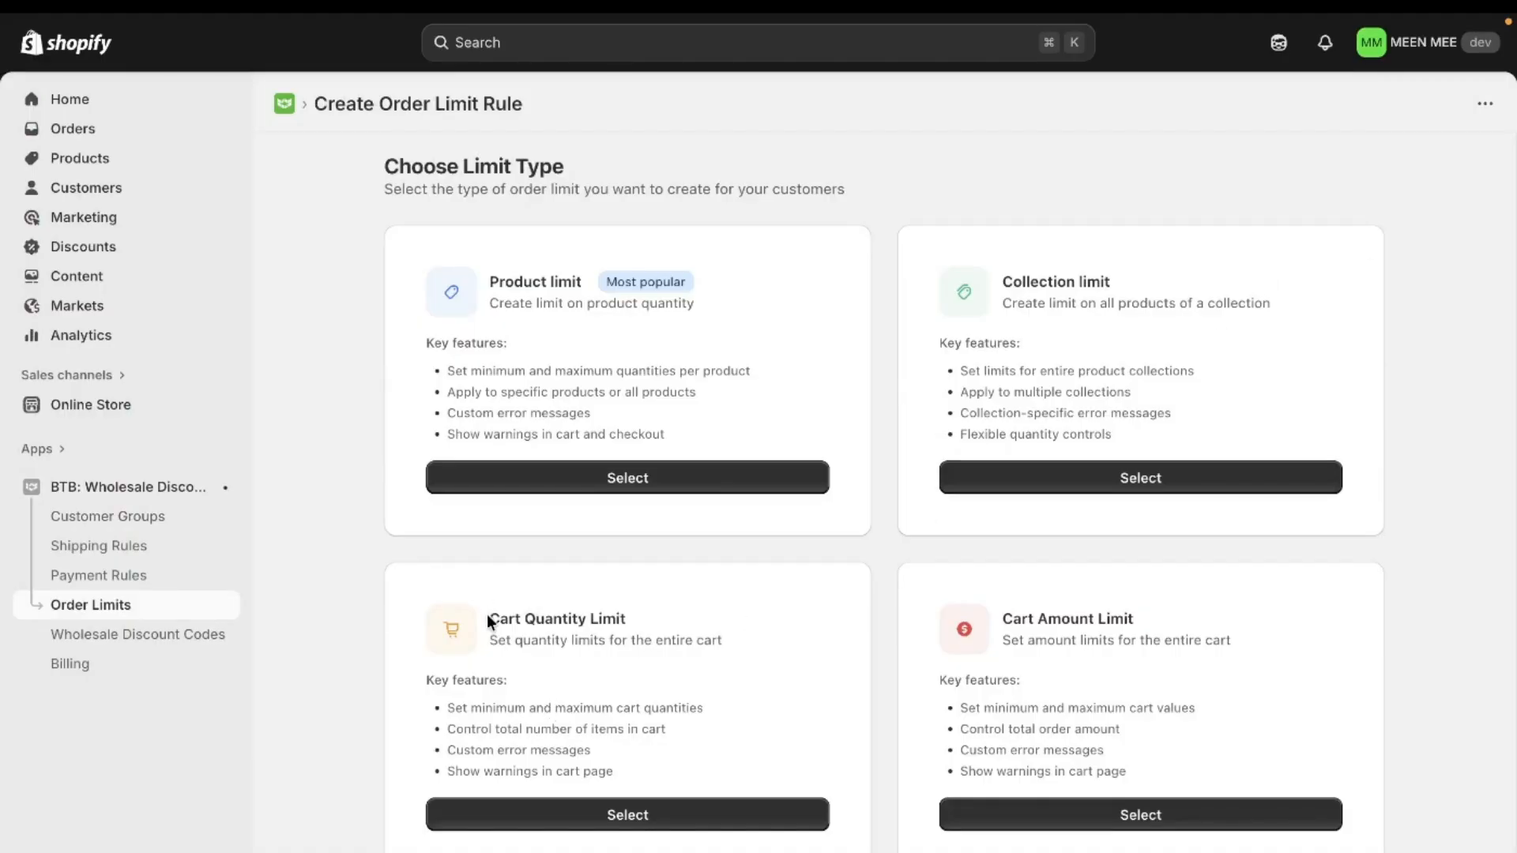
pyautogui.doubleClick(553, 617)
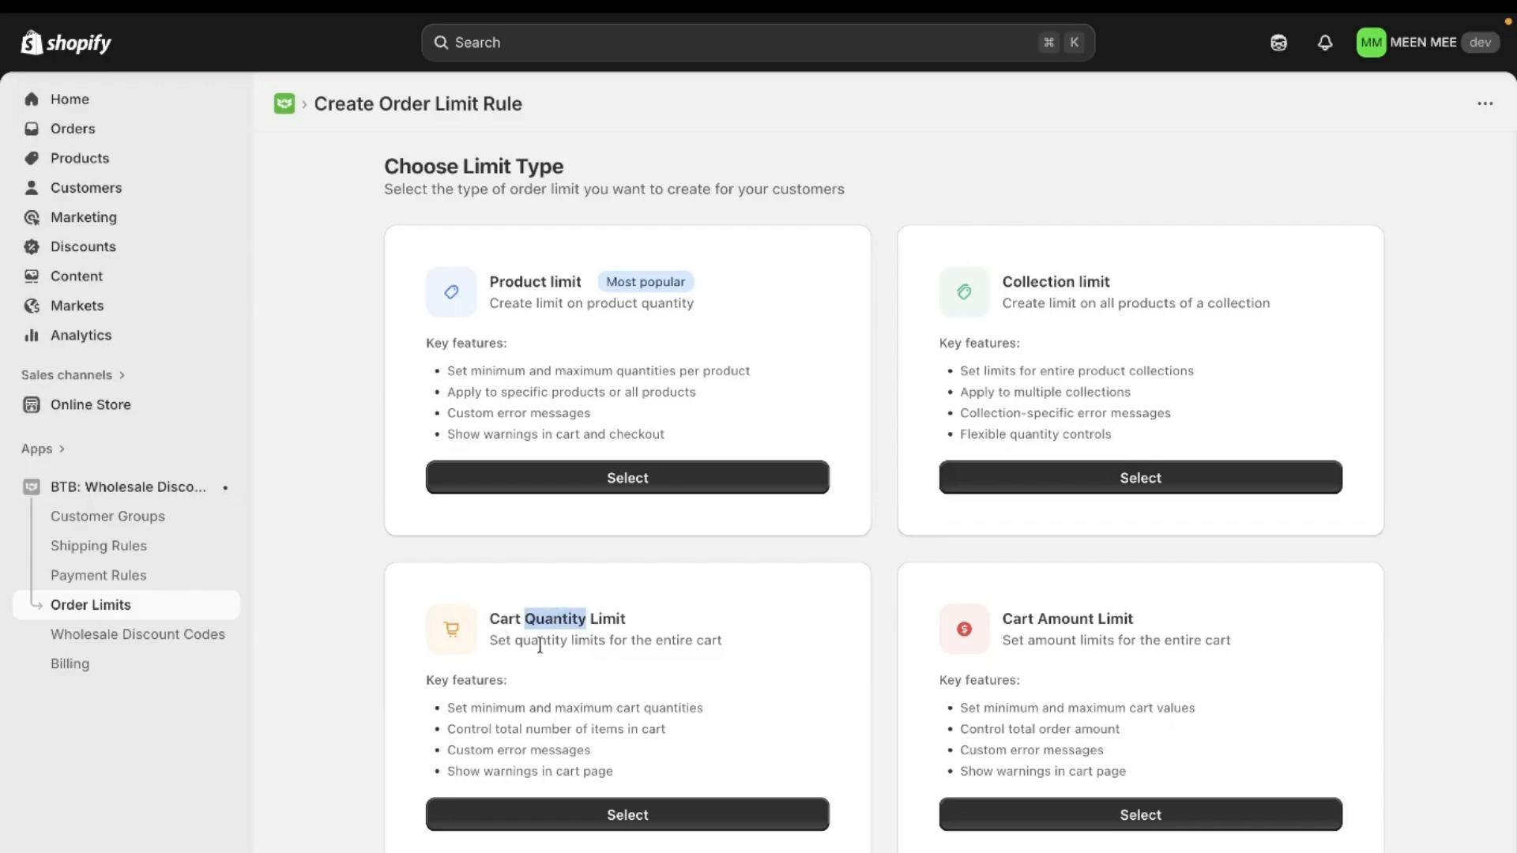
pyautogui.click(596, 815)
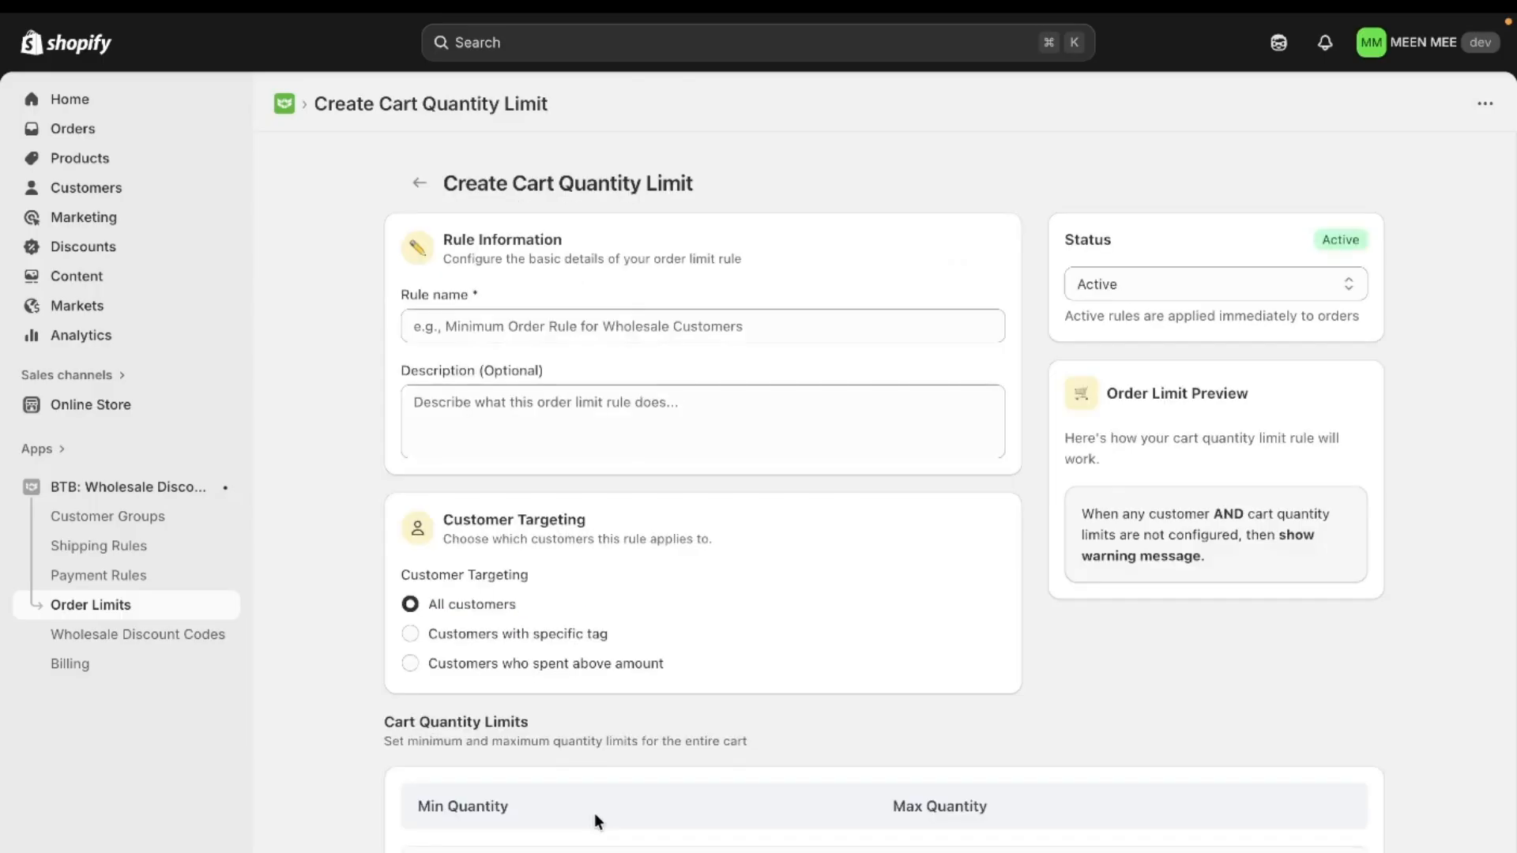
# Step: Name the rule "Maximum Rule for Gold Customers" and add the description "Rule set for Gold Members with Maximum Cart Quantity as 50"
pyautogui.click(600, 321)
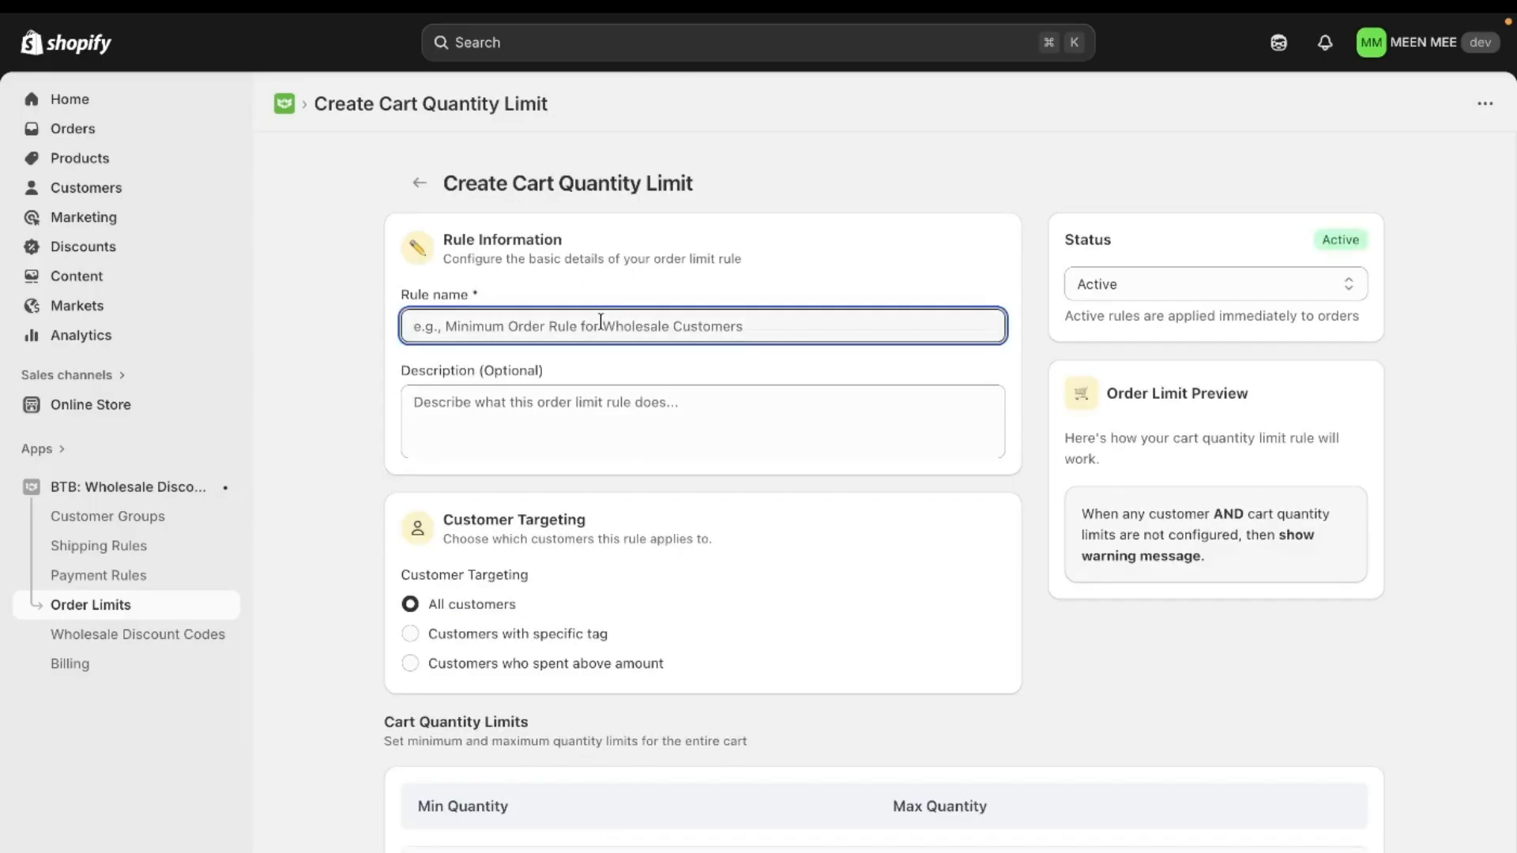
pyautogui.write('Max')
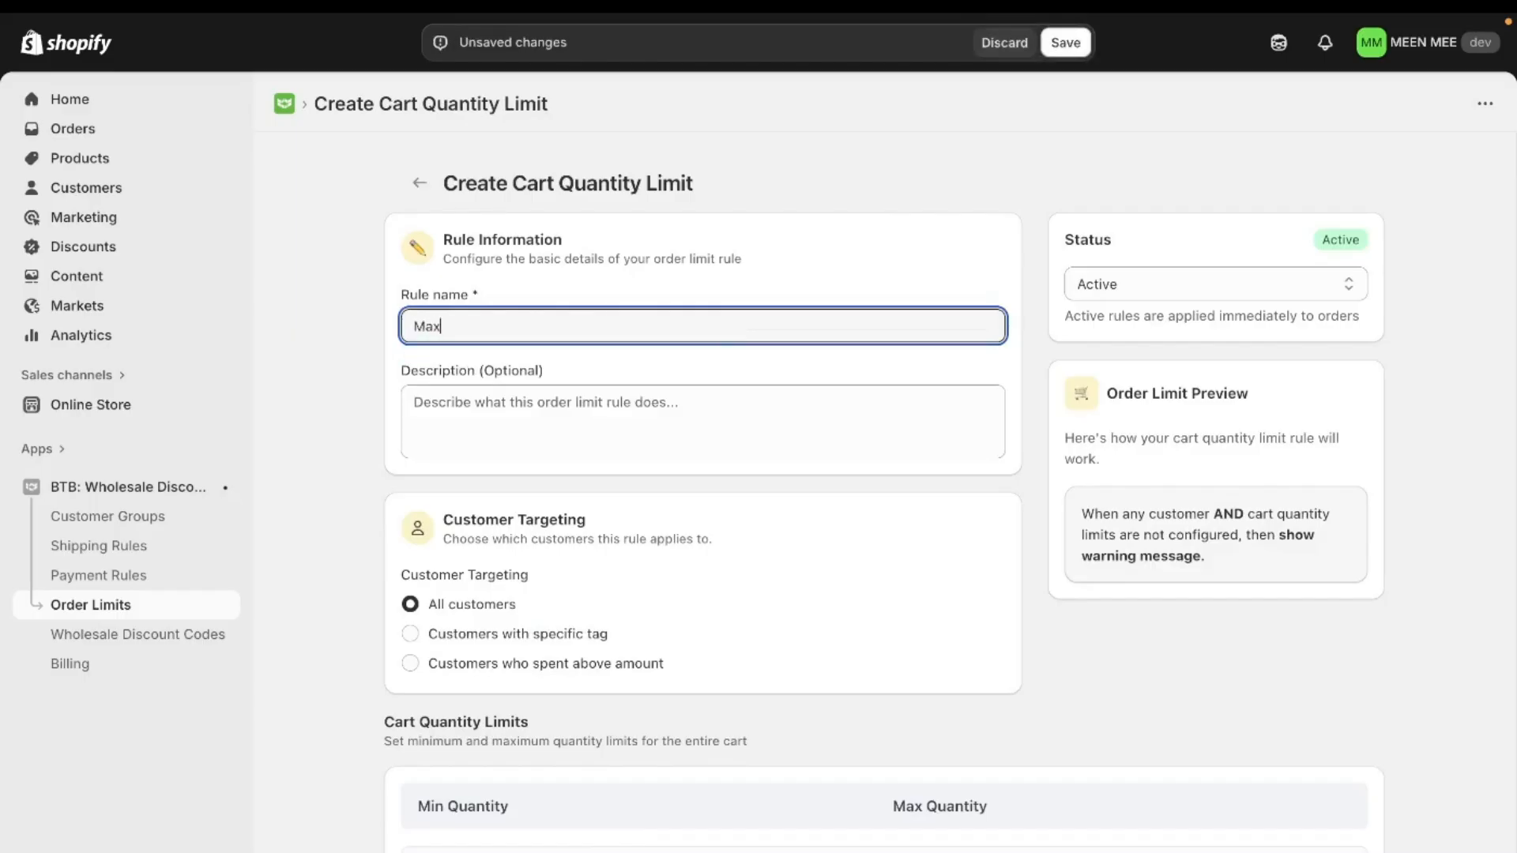
pyautogui.write('imum Rule')
pyautogui.write('SET')
pyautogui.press('BackSpace')
pyautogui.press('BackSpace')
pyautogui.press('BackSpace')
pyautogui.write('for')
pyautogui.press('capslock')
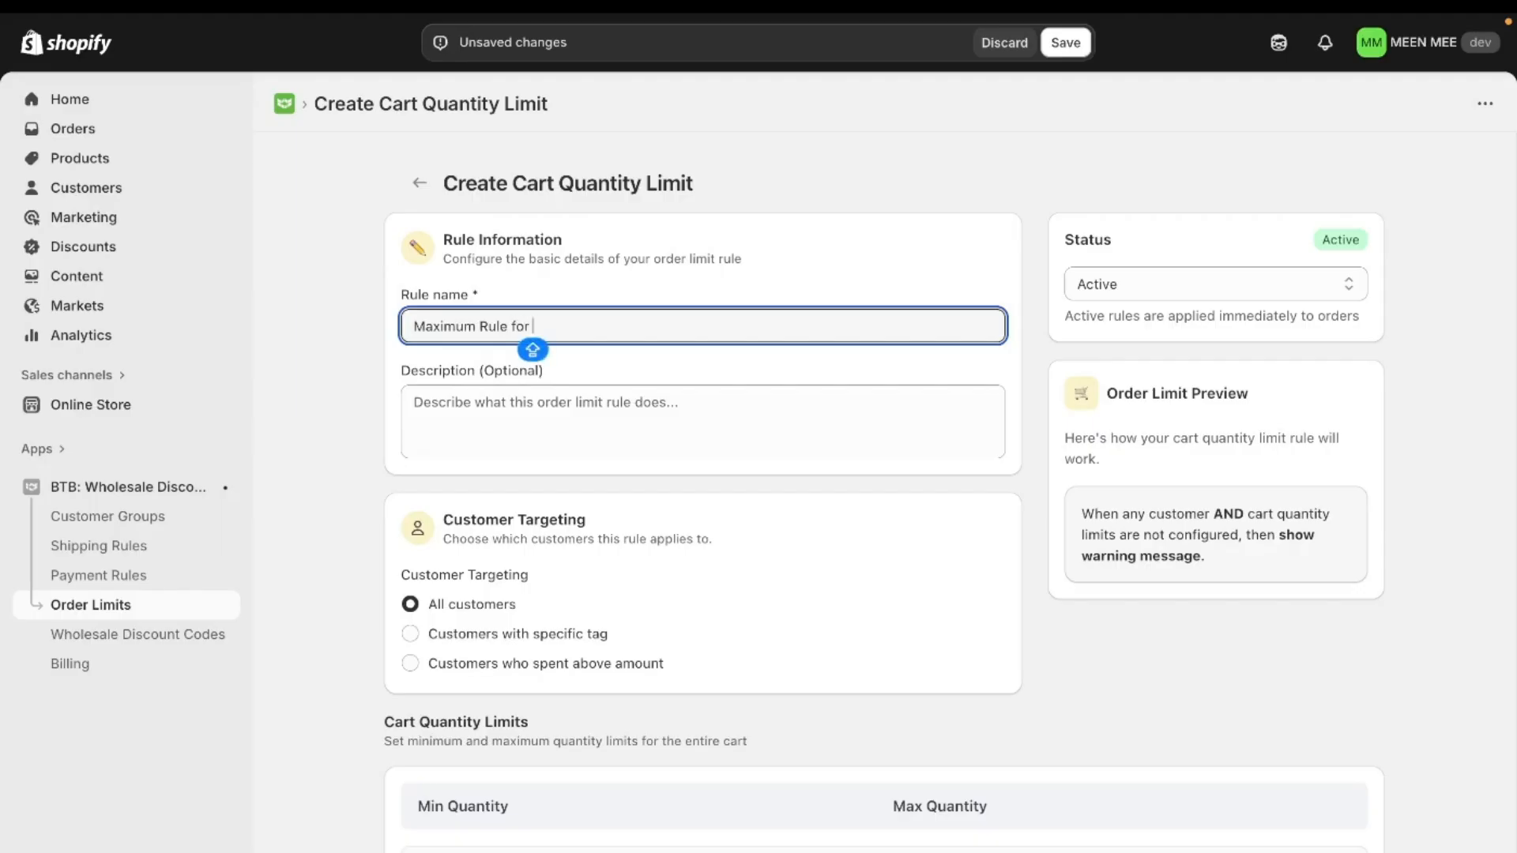
pyautogui.write('Golde')
pyautogui.press('BackSpace')
pyautogui.write('Customers')
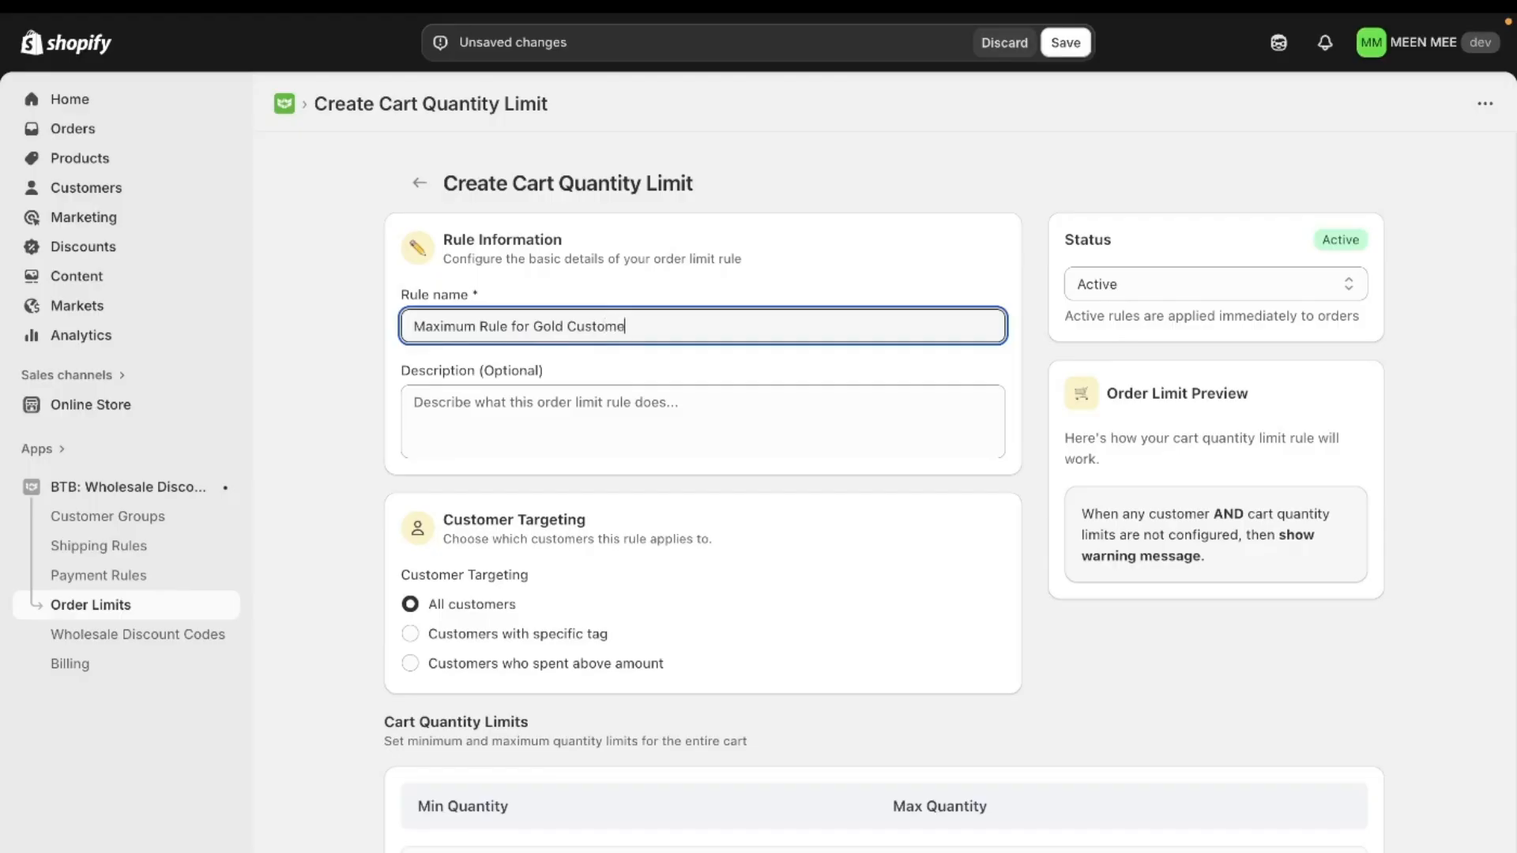
pyautogui.click(686, 412)
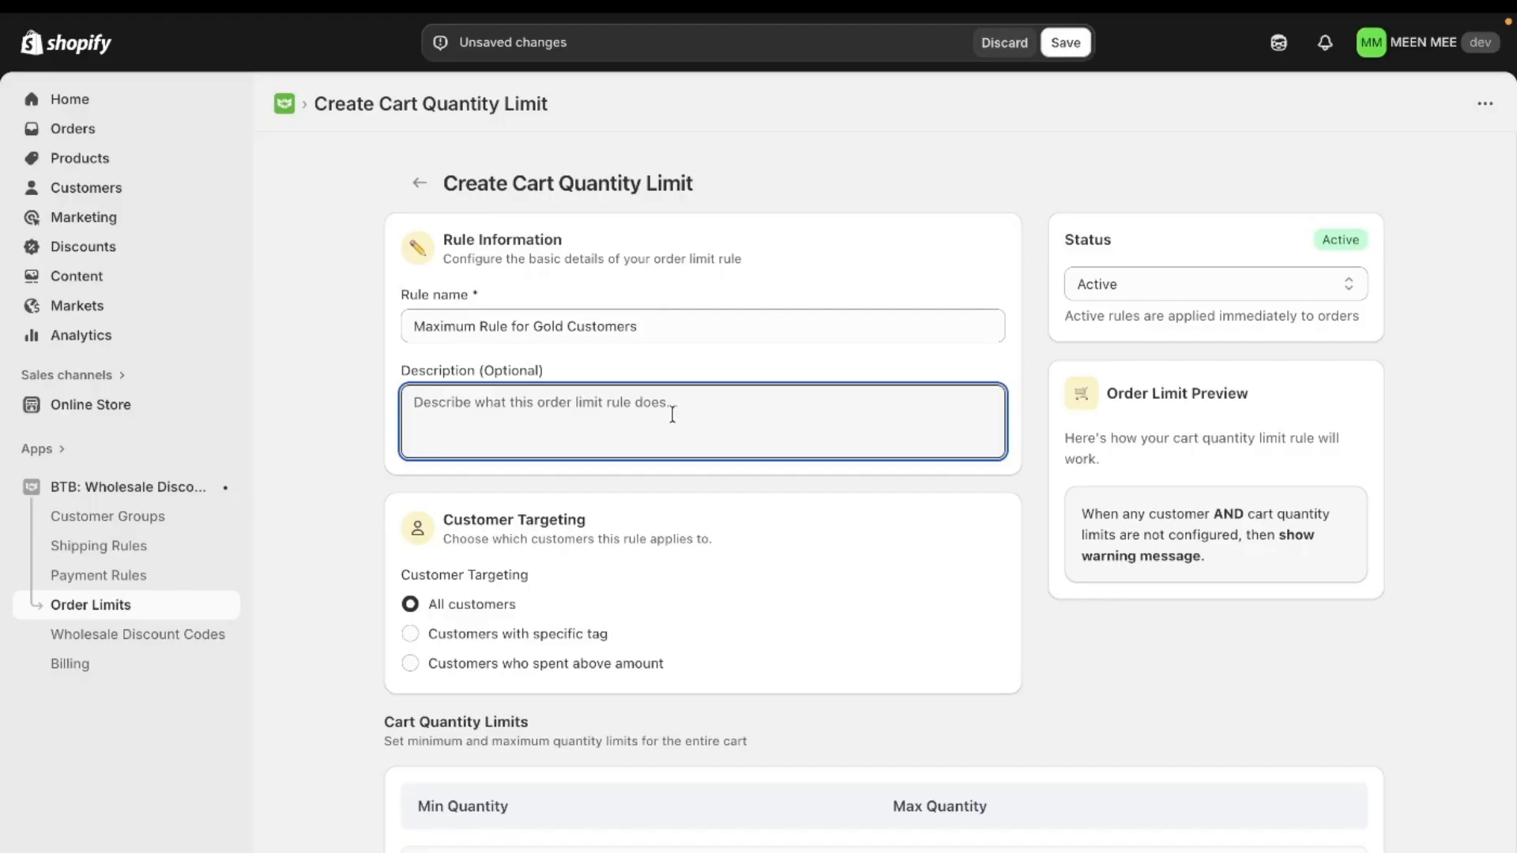
pyautogui.write('Rule set for Gold Members with Maximum Cart Quantity as 50')
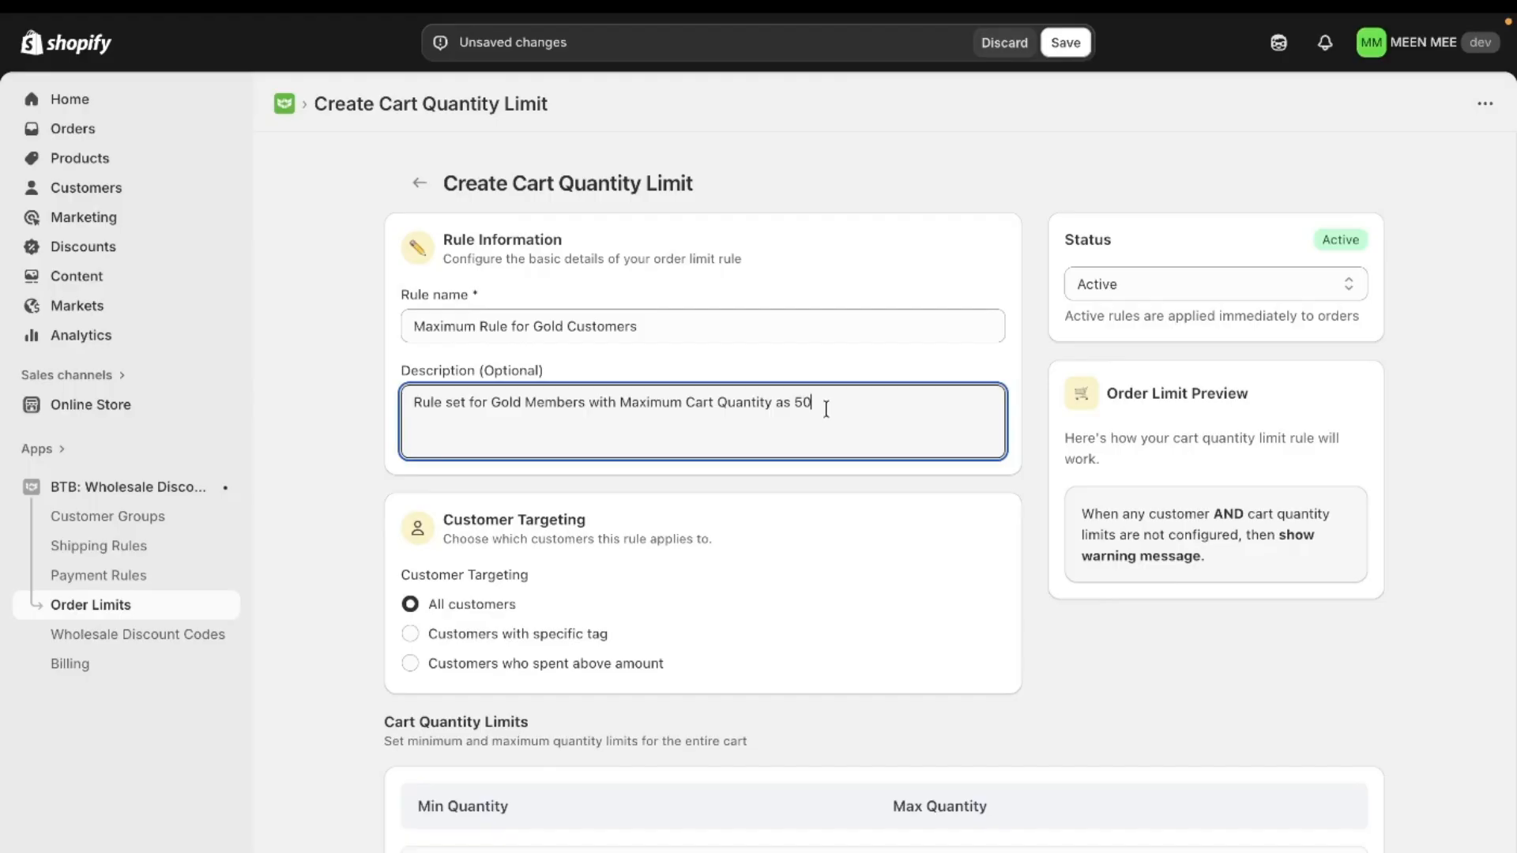
# Step: Target the rule at customers with a specific tag, using the customer tag GOLD
pyautogui.scroll(-2, 755, 578)
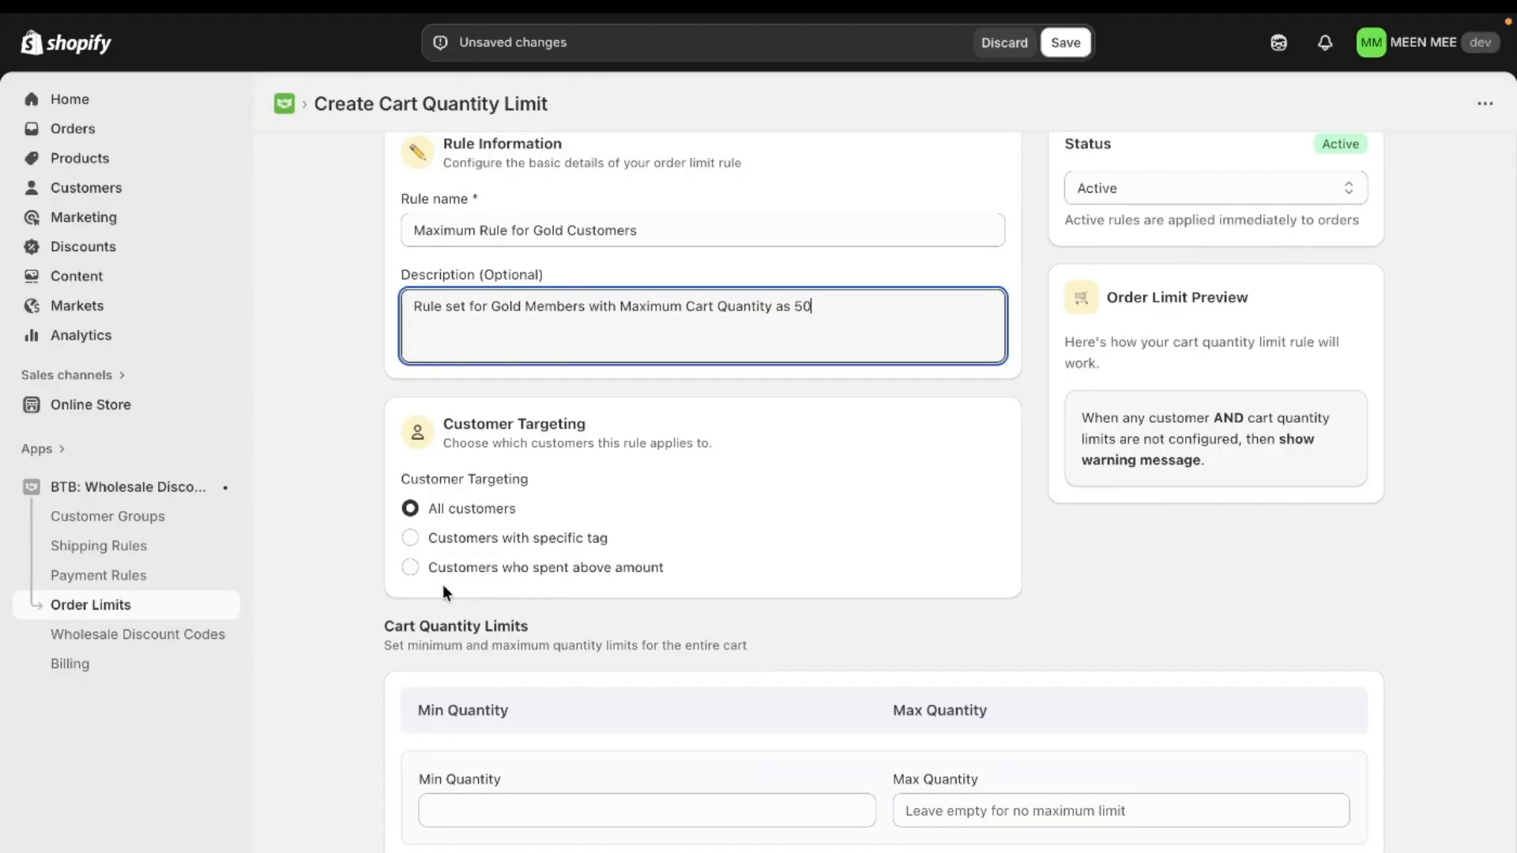
pyautogui.click(488, 542)
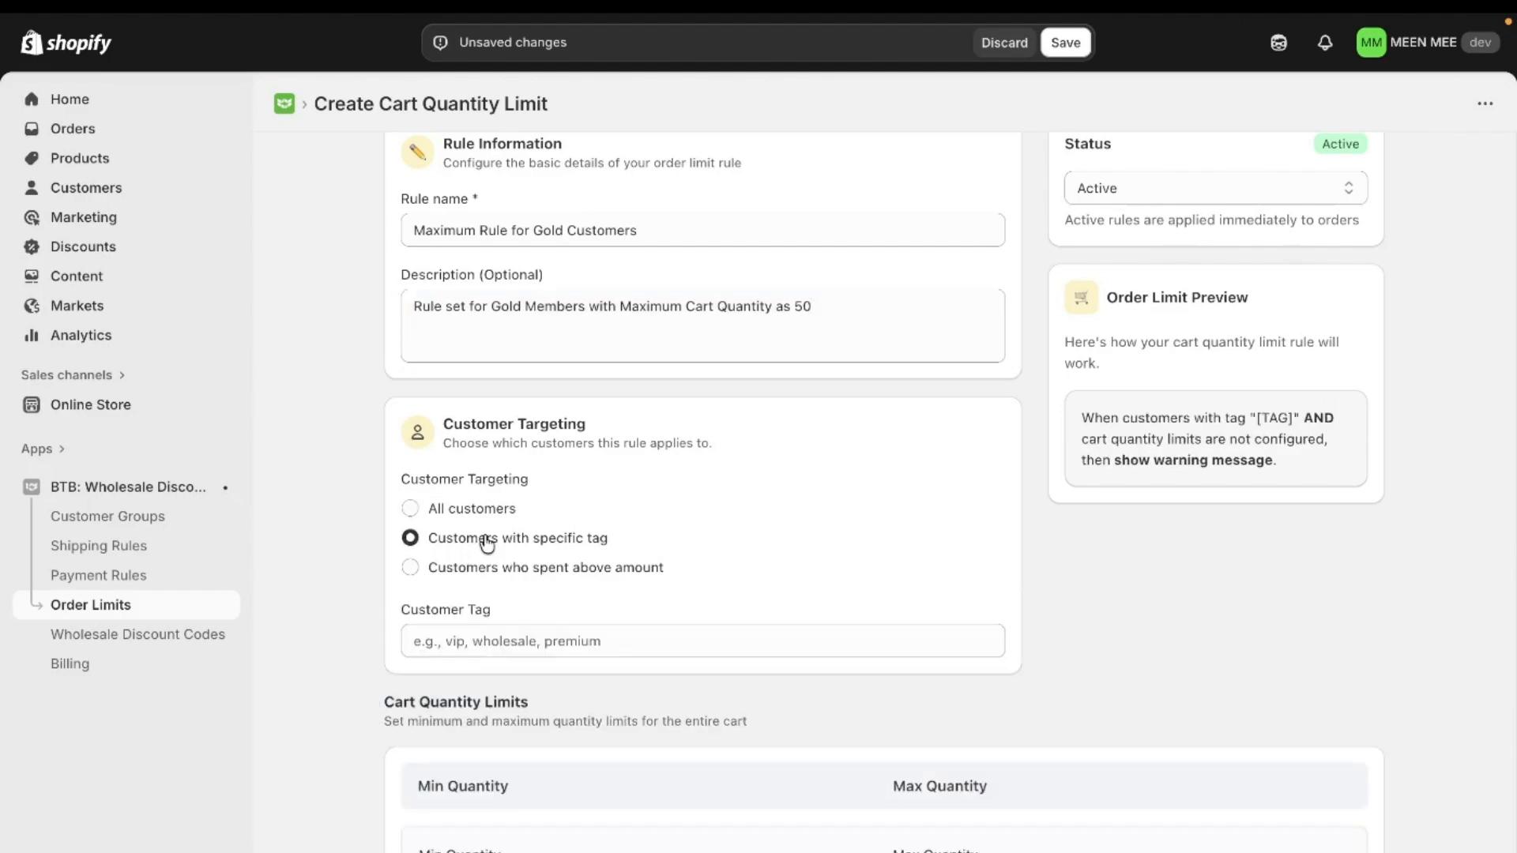
pyautogui.click(481, 651)
pyautogui.write('GOLD')
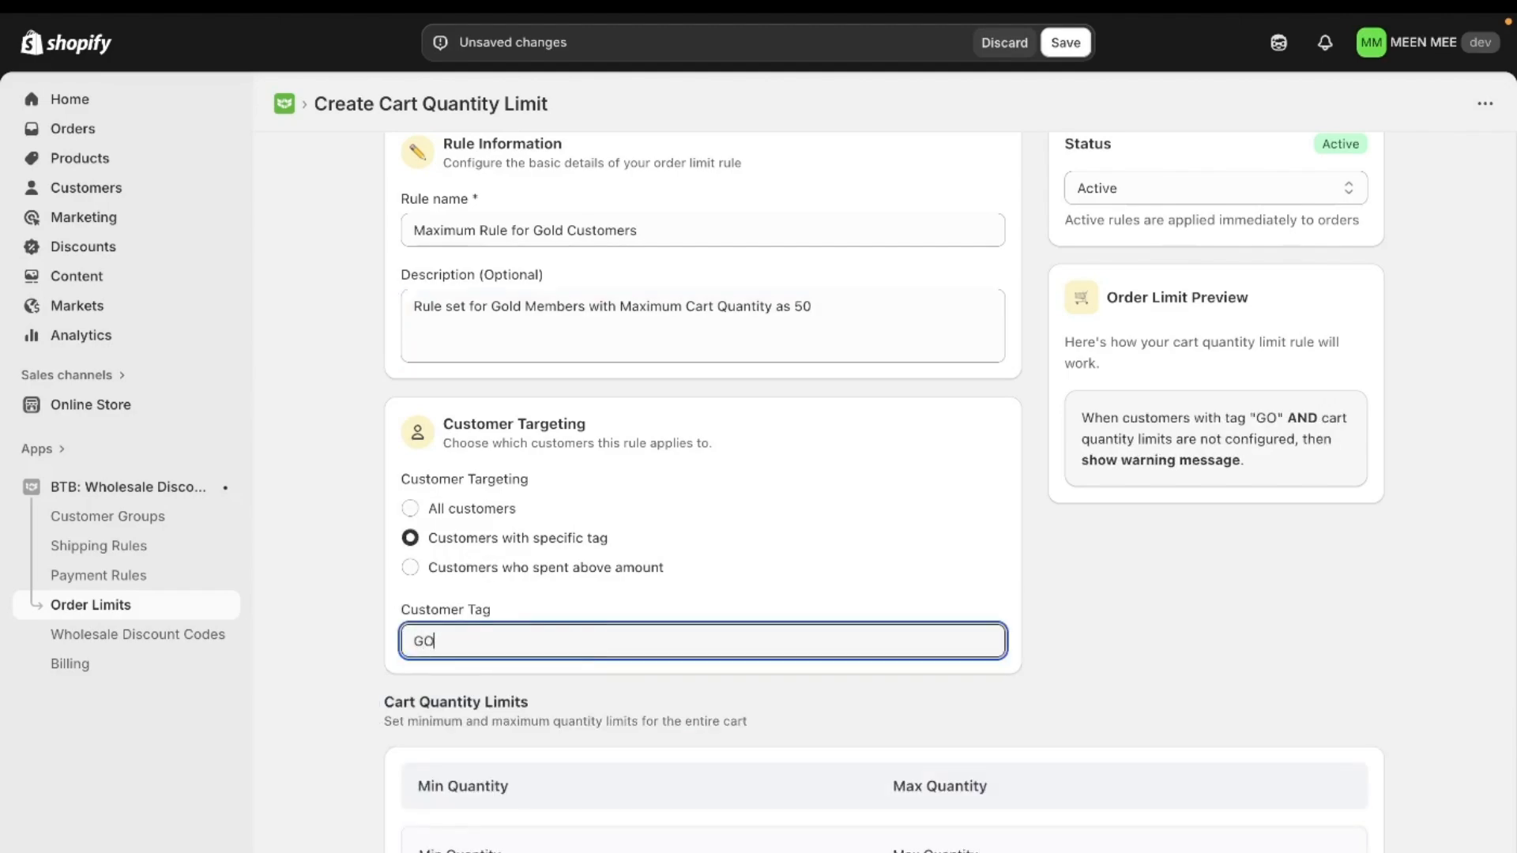
pyautogui.click(731, 569)
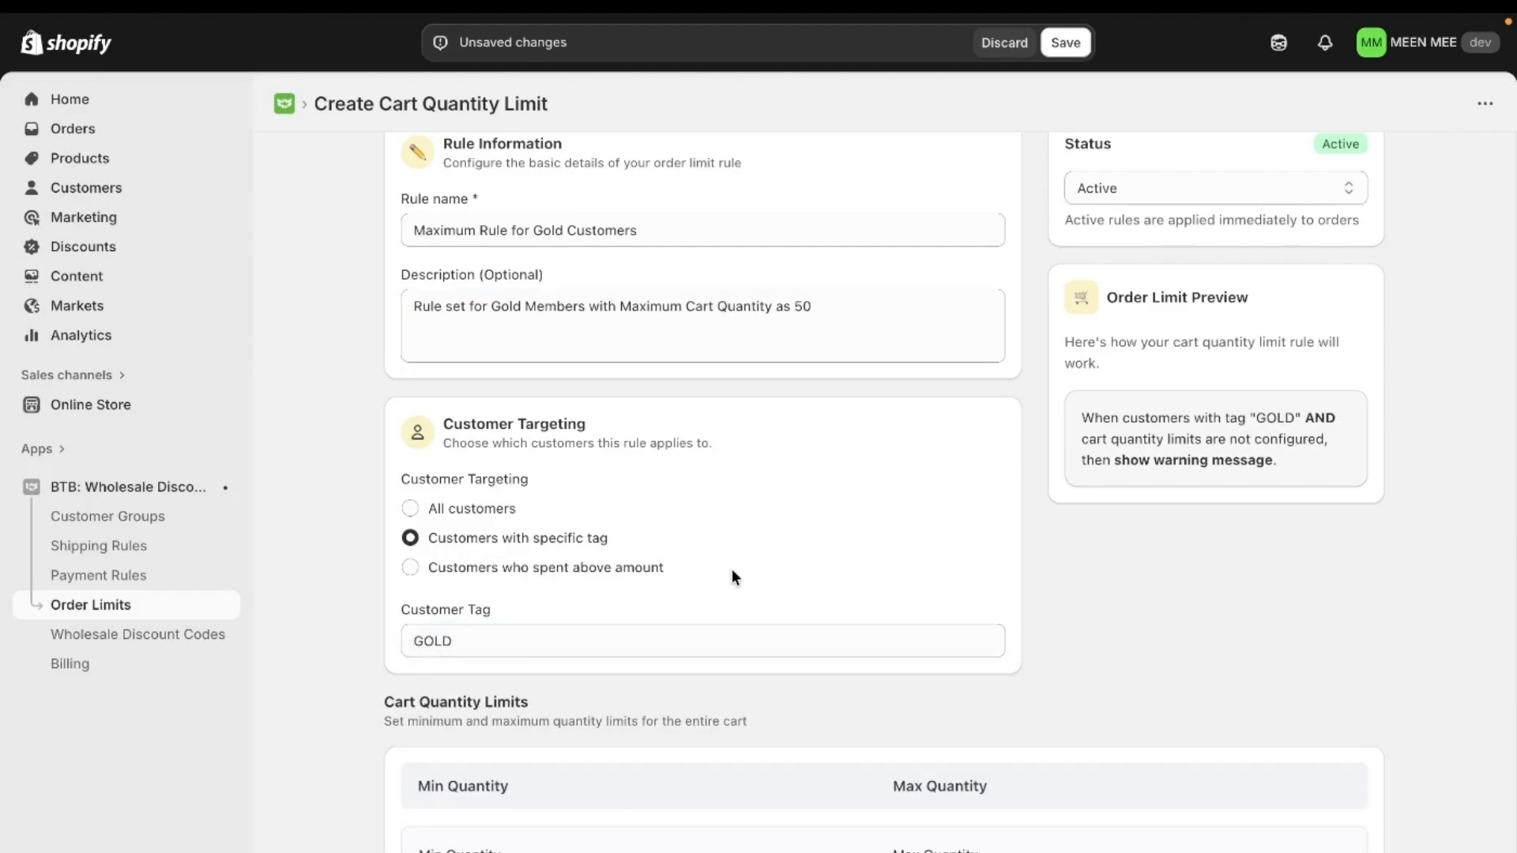
# Step: Set the maximum cart quantity to 50, leaving the minimum quantity empty
pyautogui.scroll(-1, 731, 568)
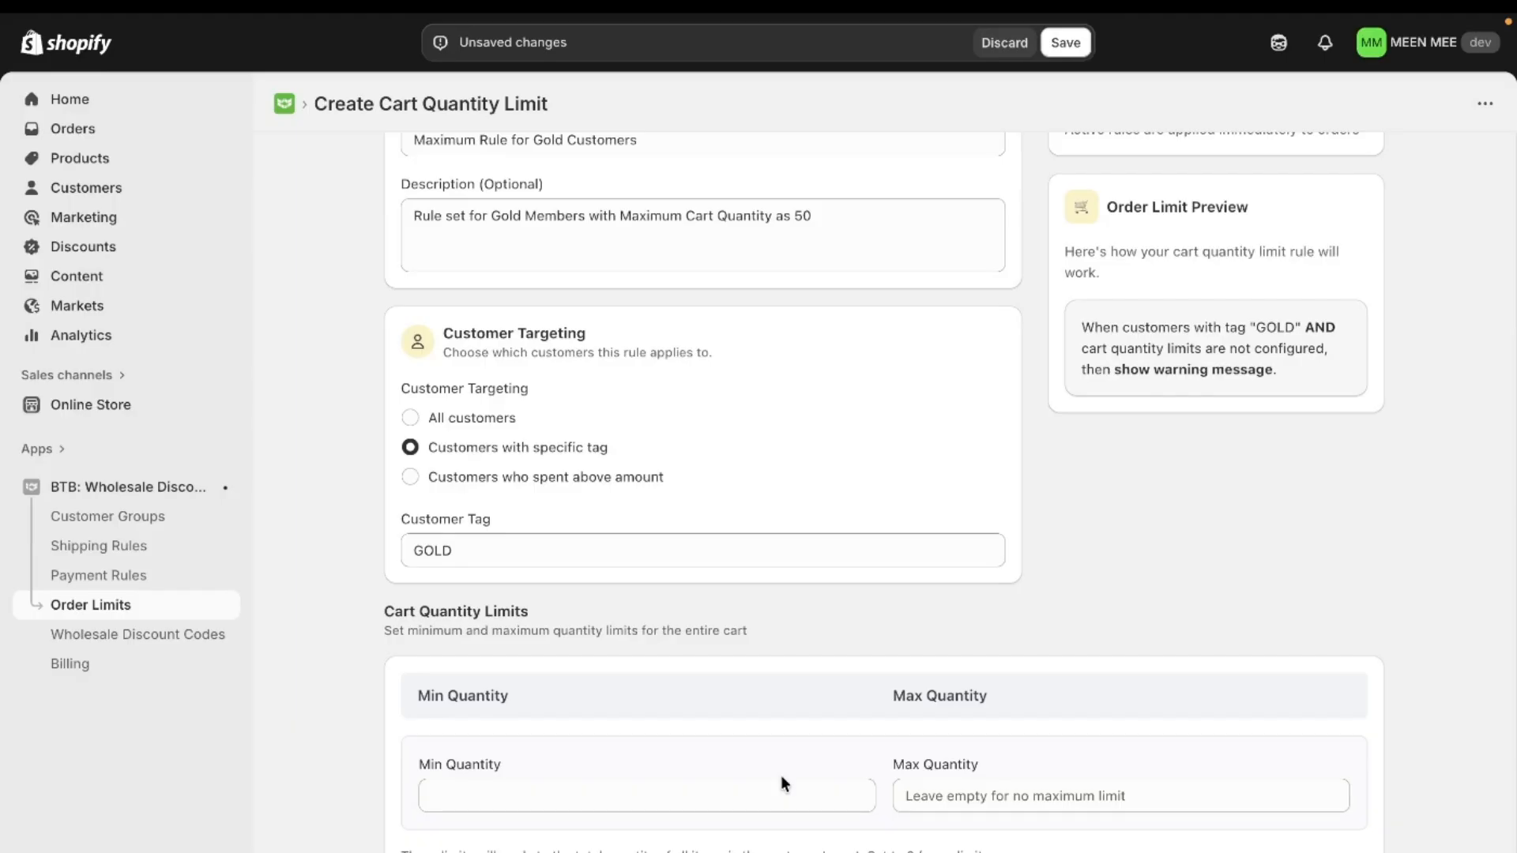
pyautogui.click(998, 804)
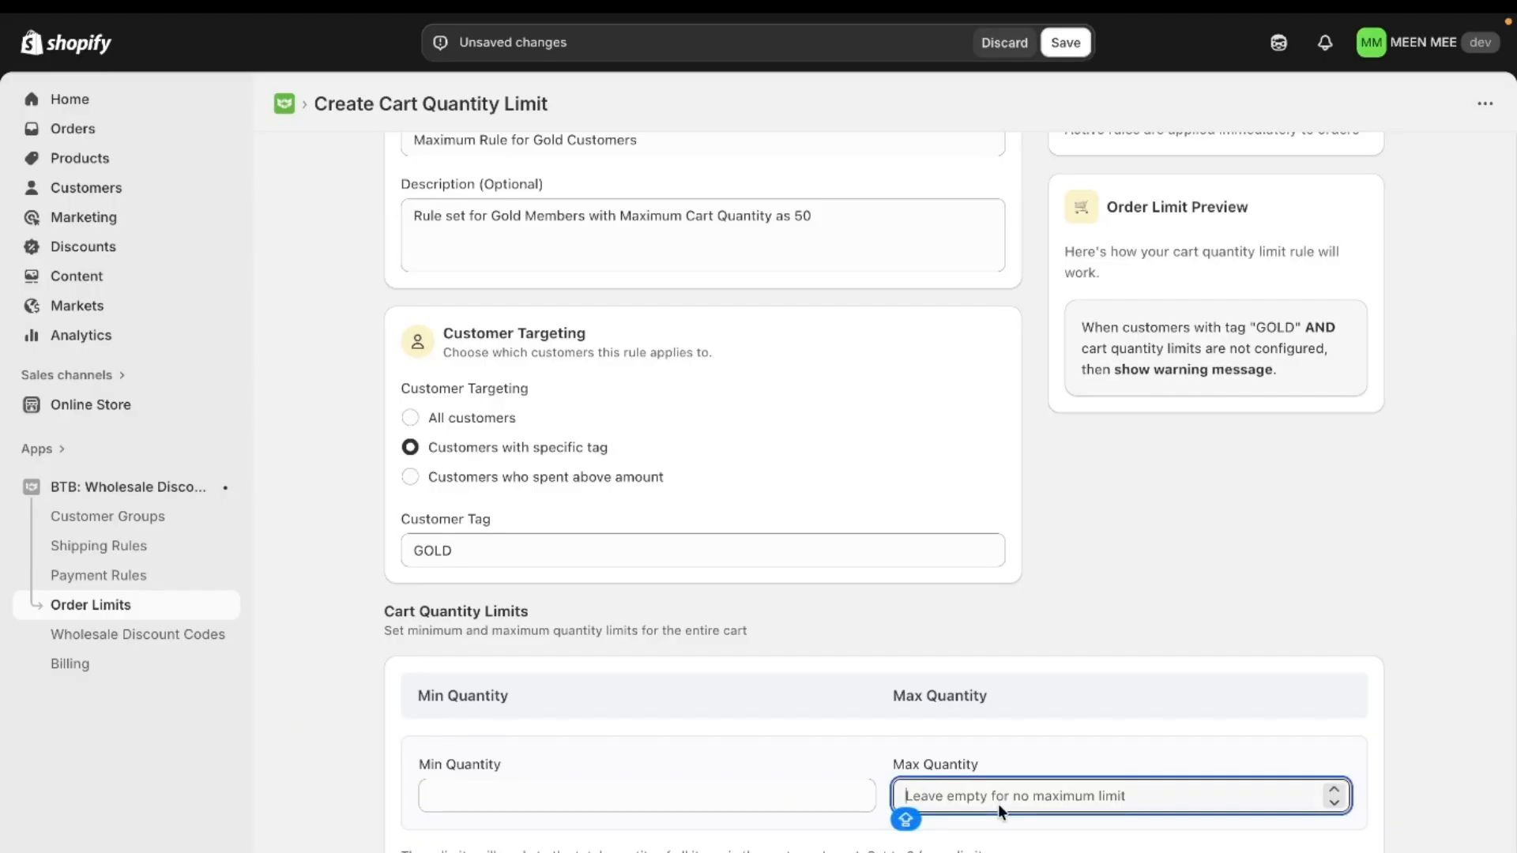
pyautogui.write('50')
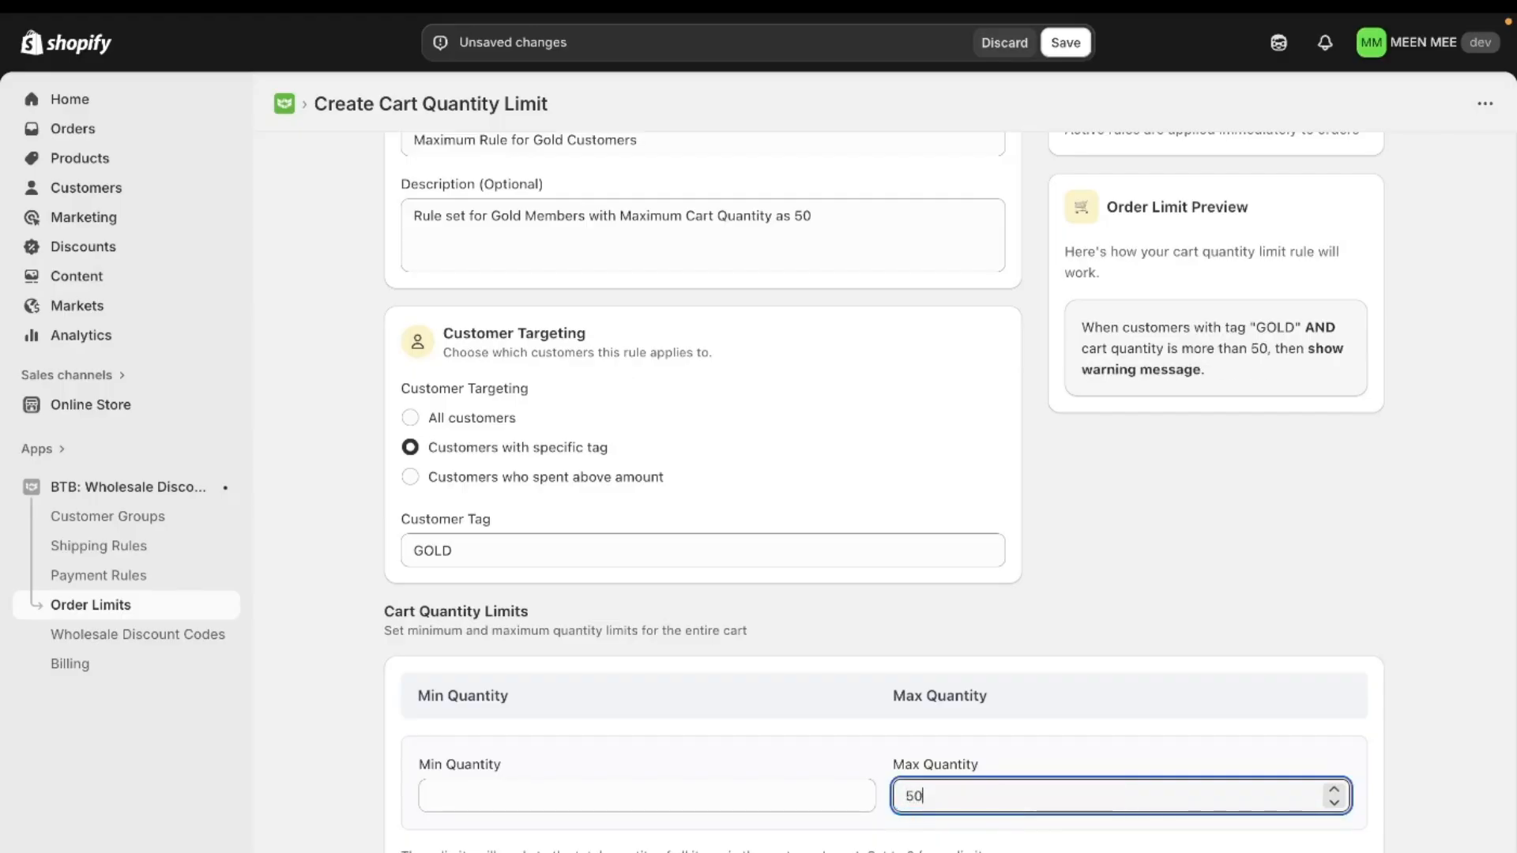
pyautogui.click(1172, 678)
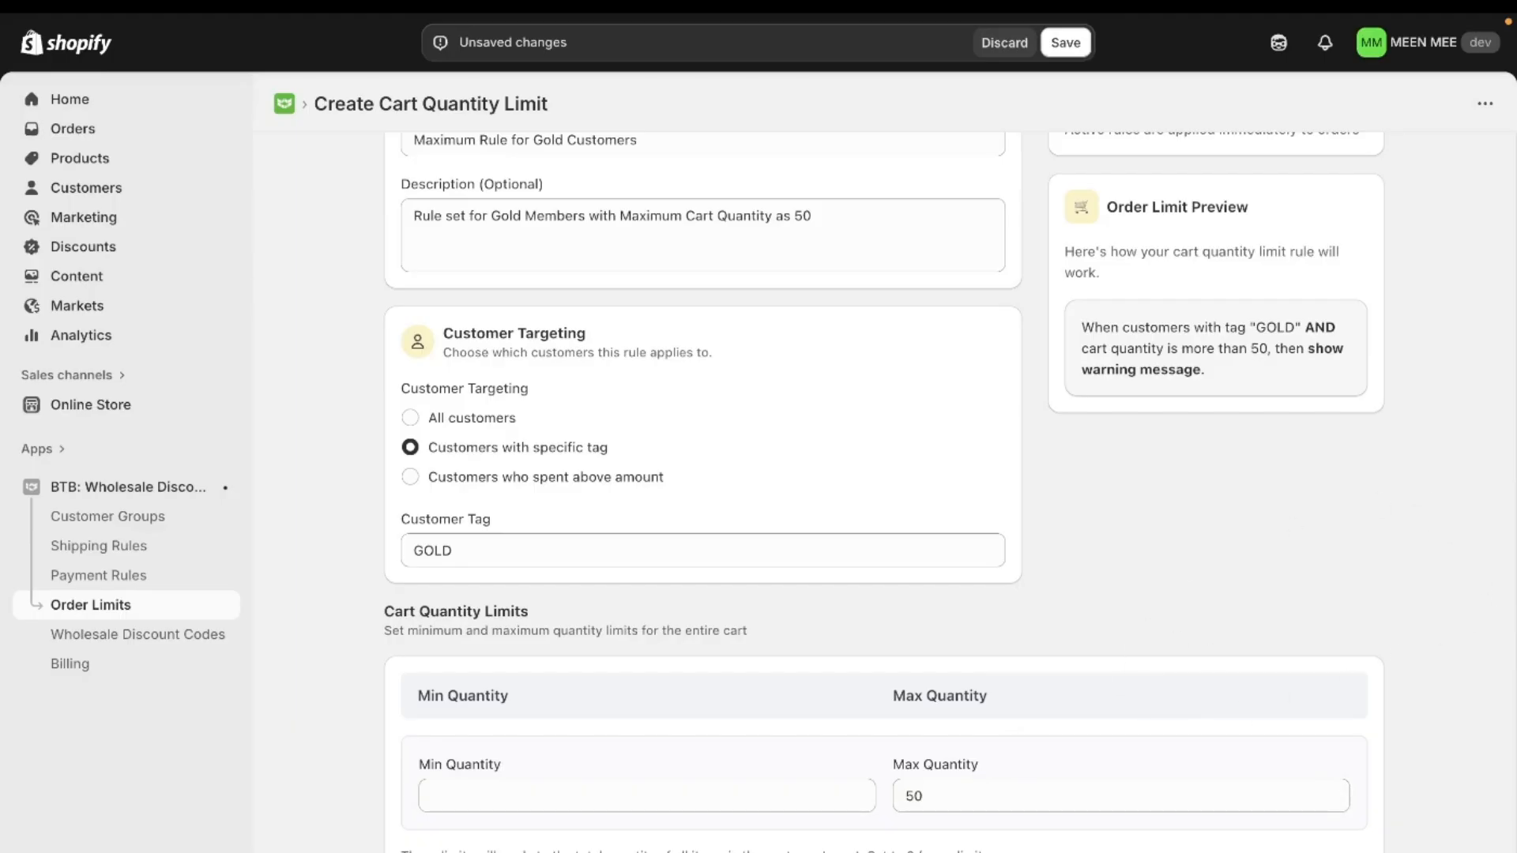
# Step: Check the rule's error message settings and status, and save the cart quantity limit rule
pyautogui.scroll(-2, 883, 490)
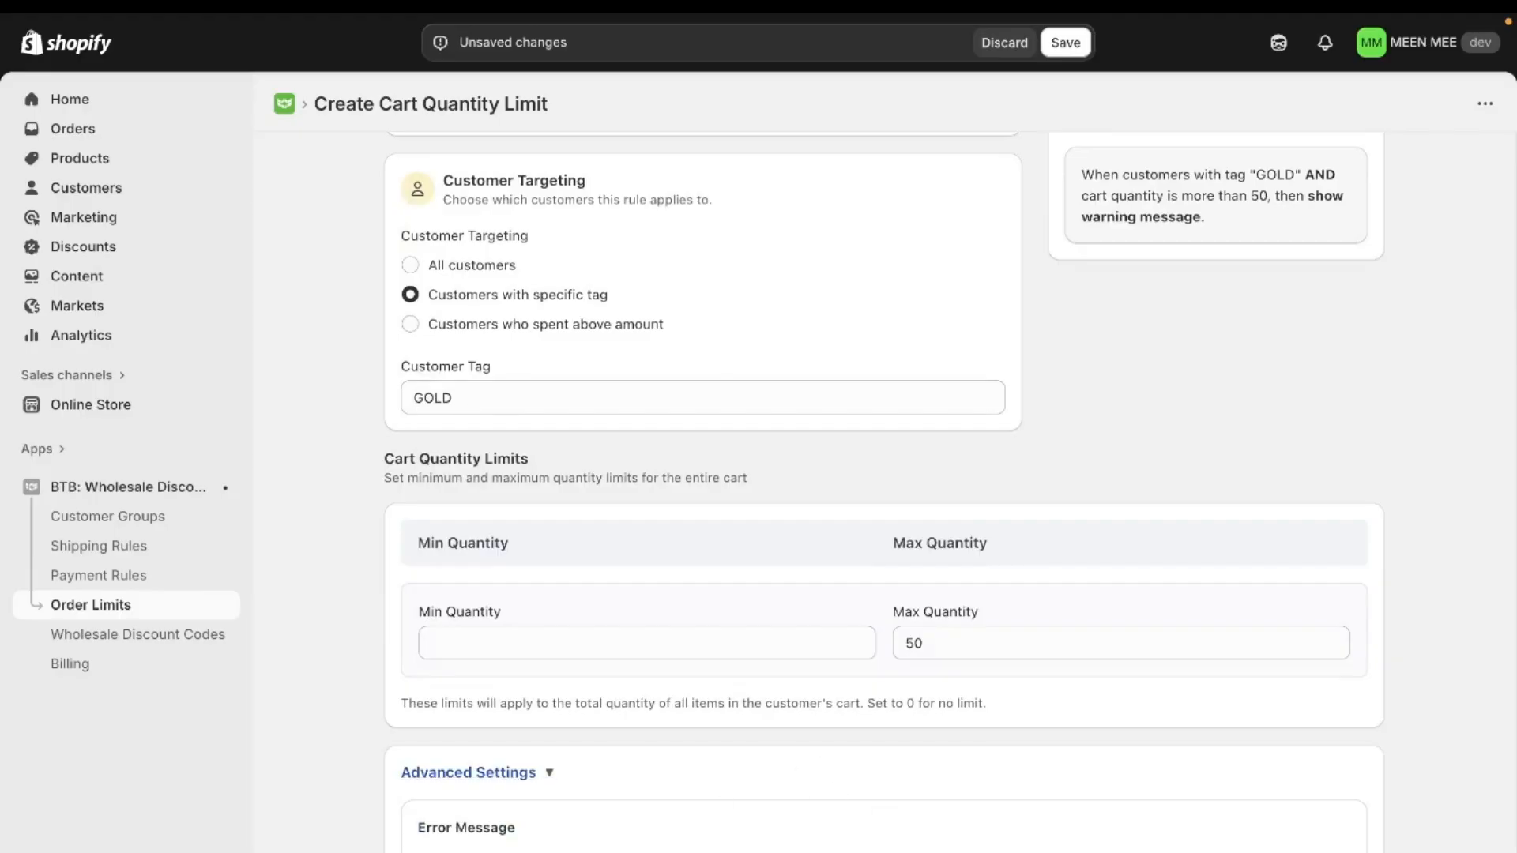
pyautogui.scroll(-1, 923, 834)
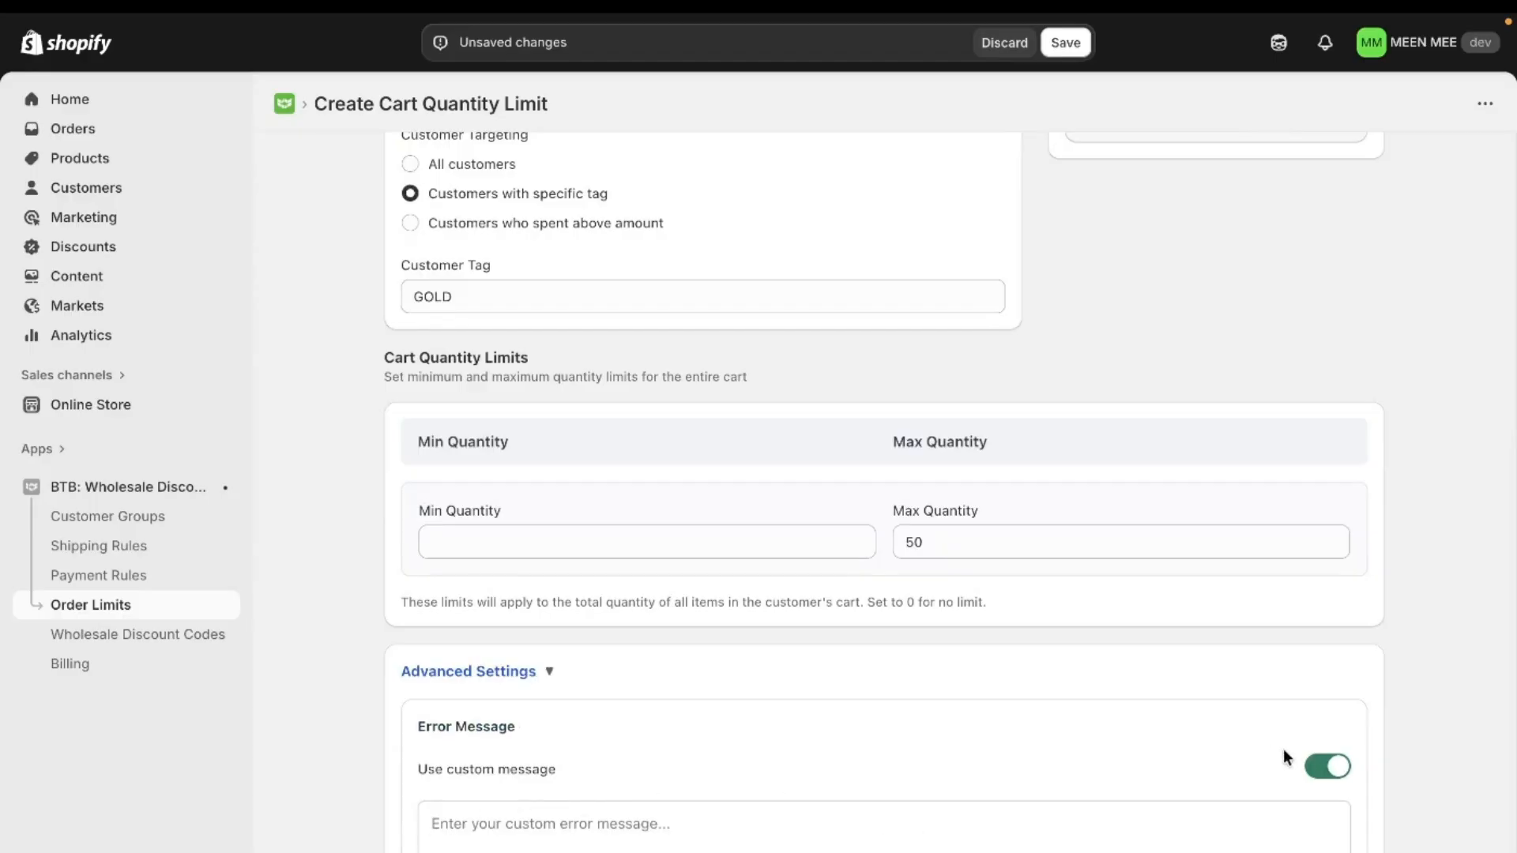
pyautogui.scroll(1, 1331, 774)
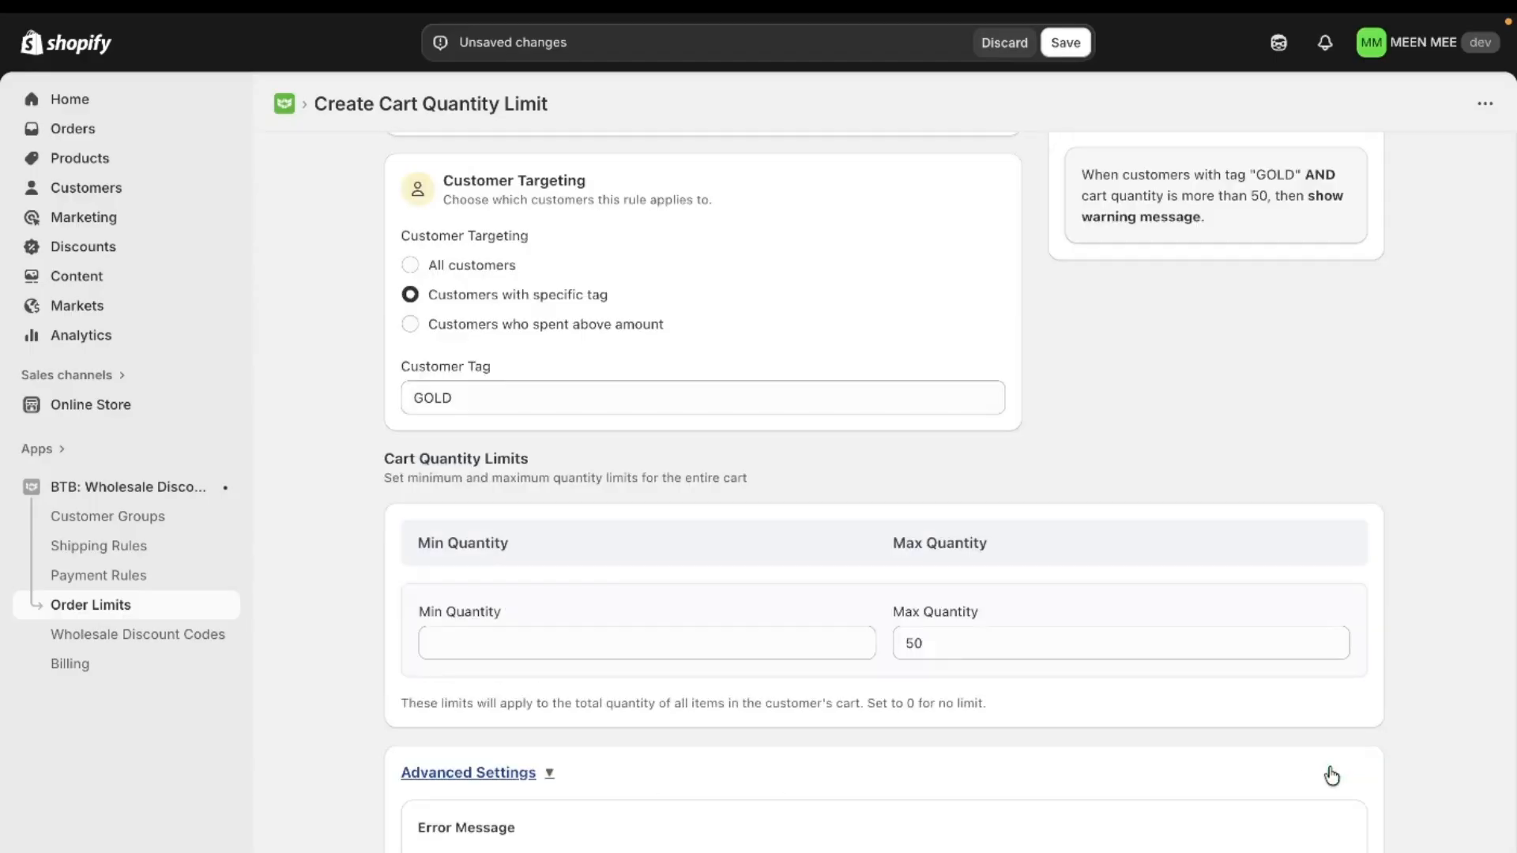
pyautogui.scroll(4, 1188, 620)
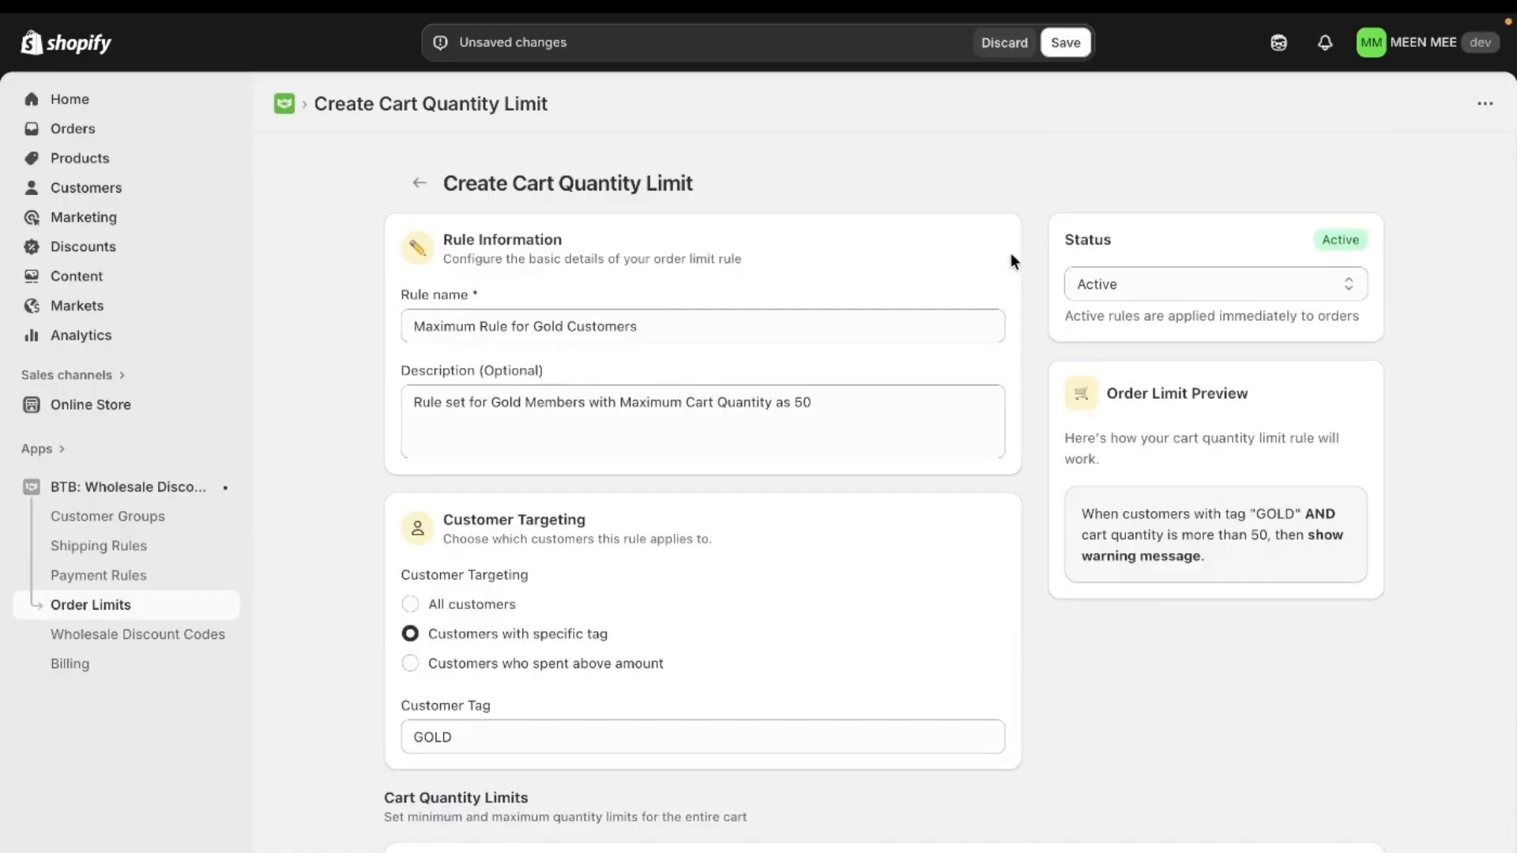
pyautogui.moveTo(1063, 236); pyautogui.dragTo(1132, 235)
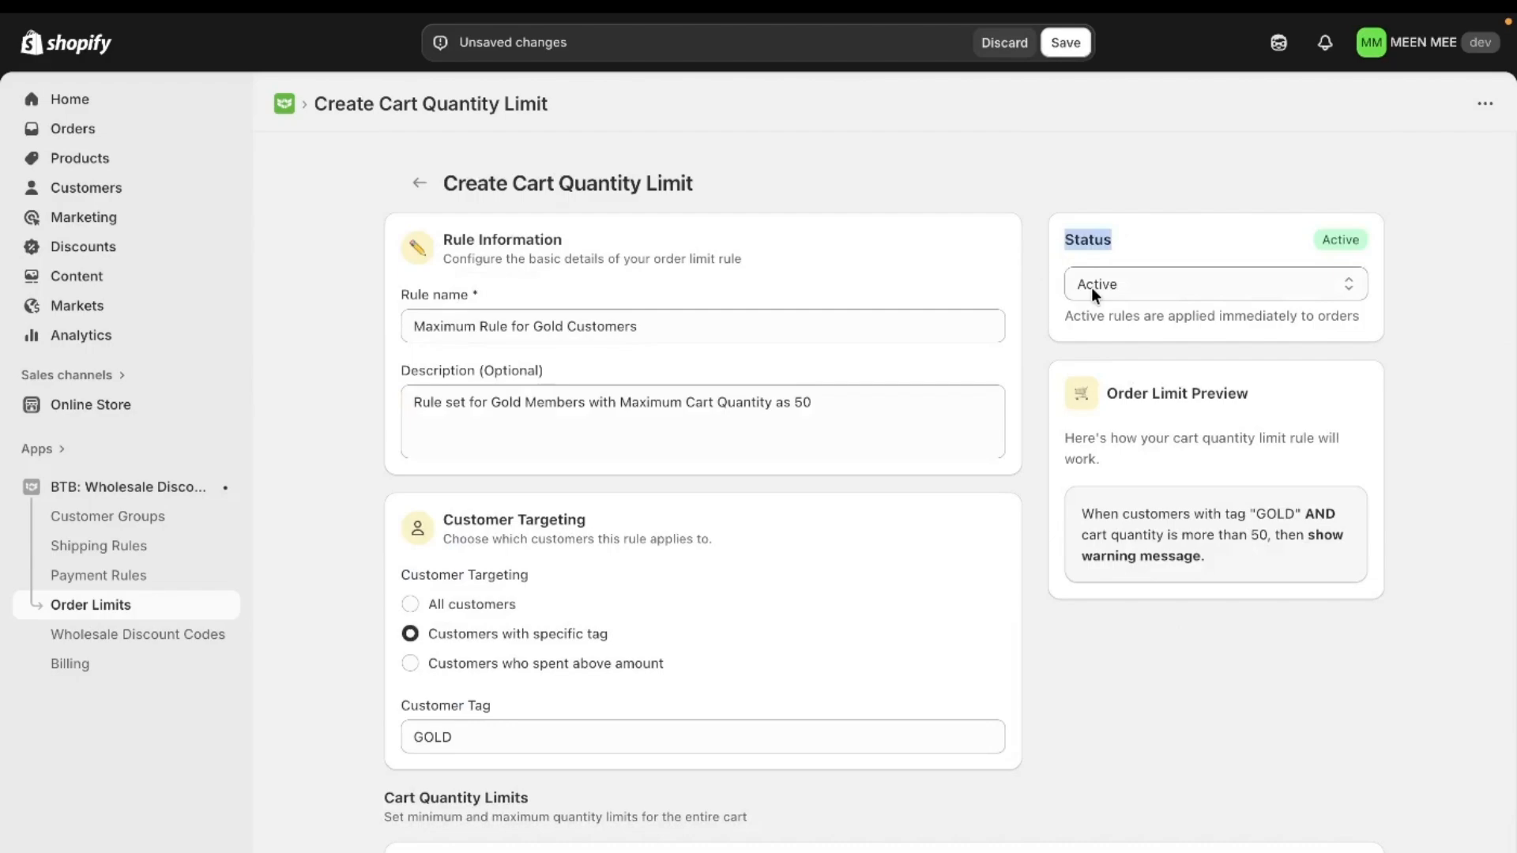
pyautogui.click(1063, 43)
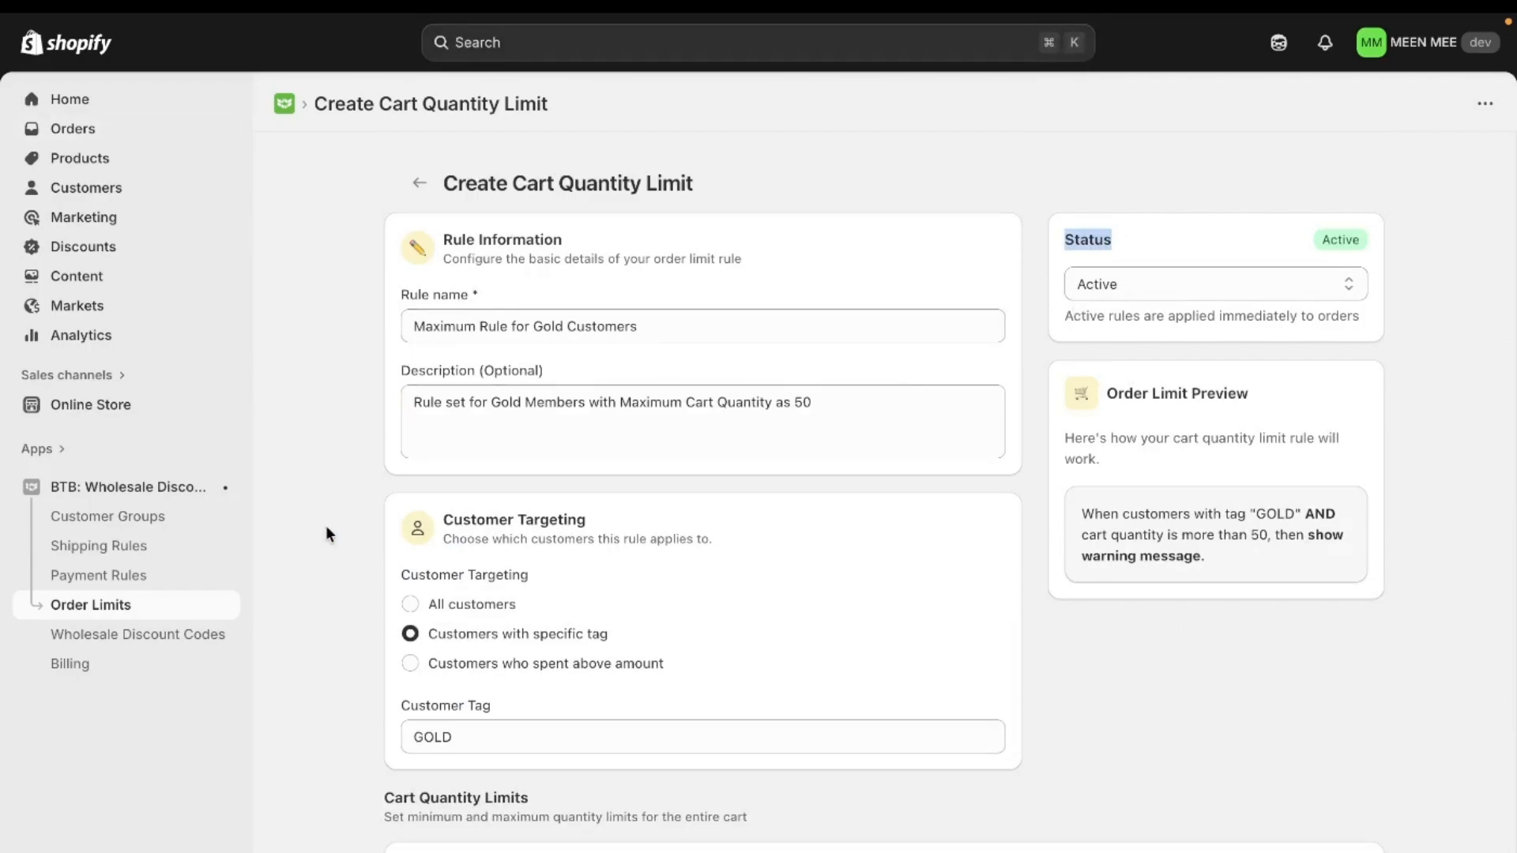
# Step: Switch to the MEEN MEE storefront, open the cart and look through its items and quantities
pyautogui.moveTo(3, 521)
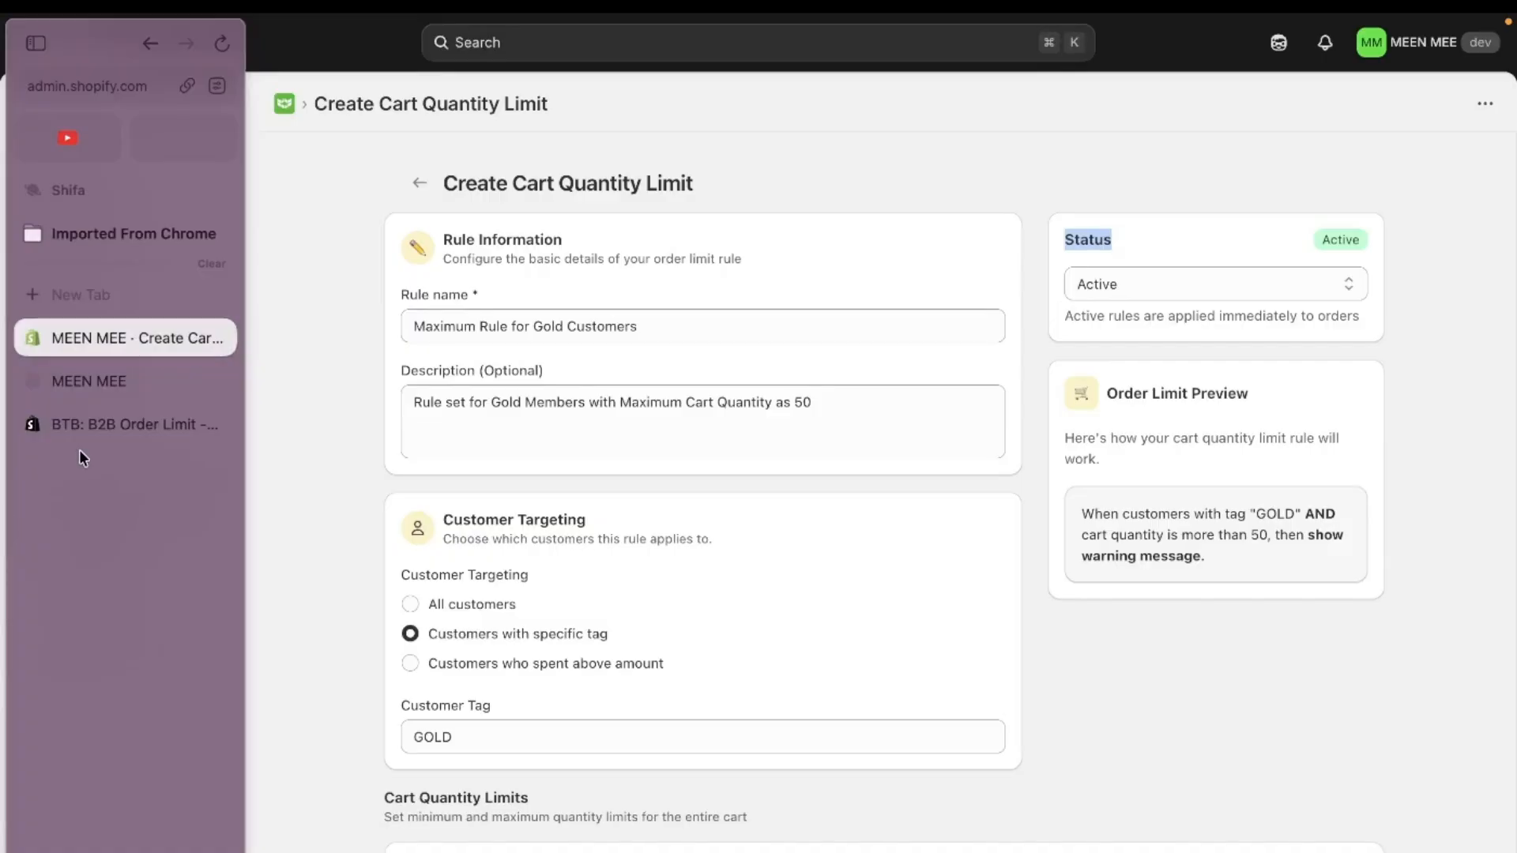
pyautogui.click(107, 382)
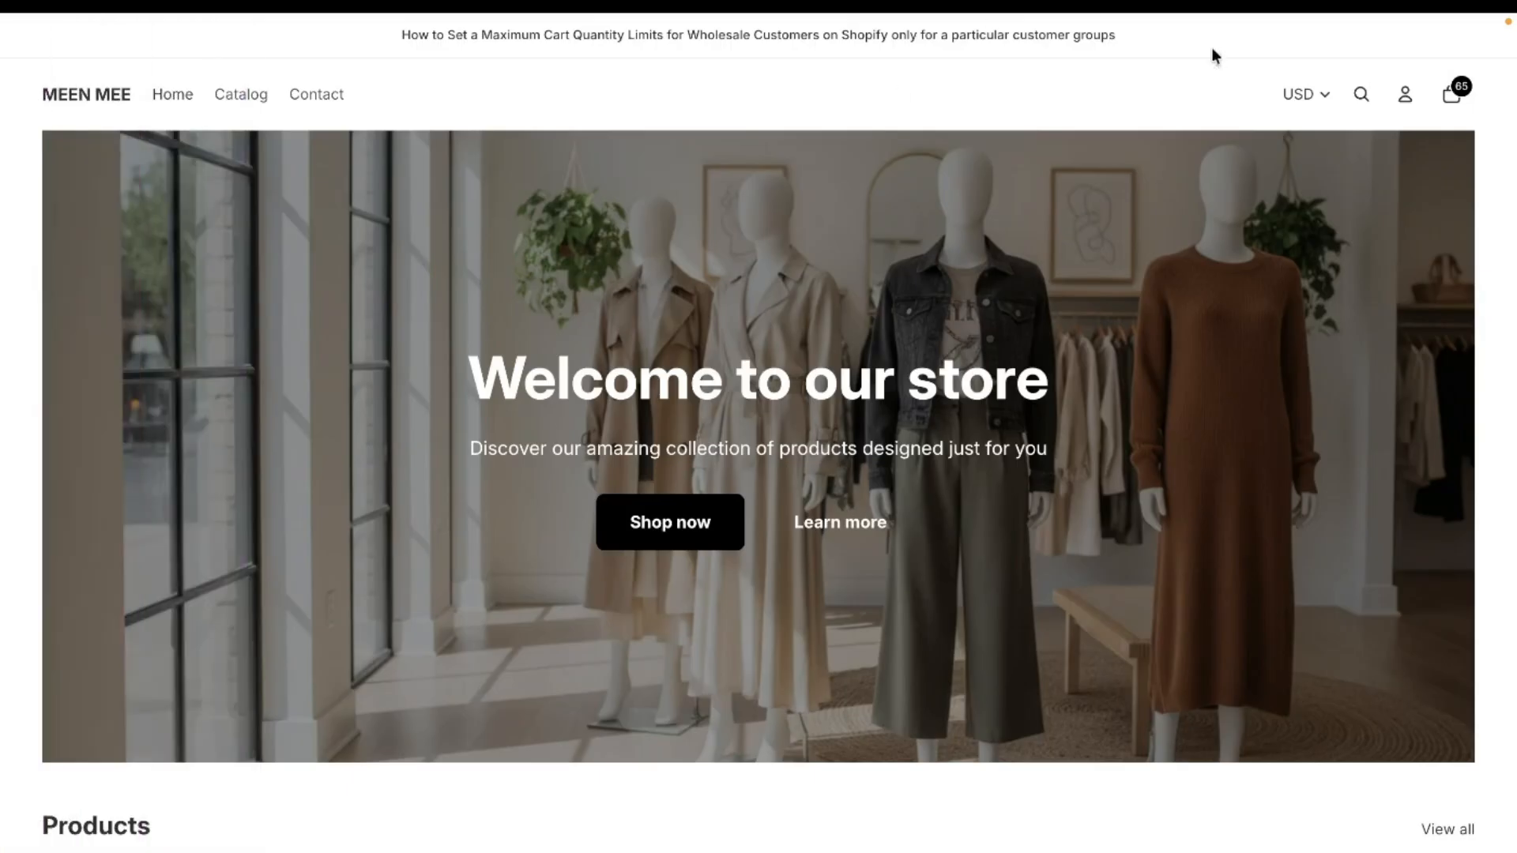
pyautogui.click(1450, 96)
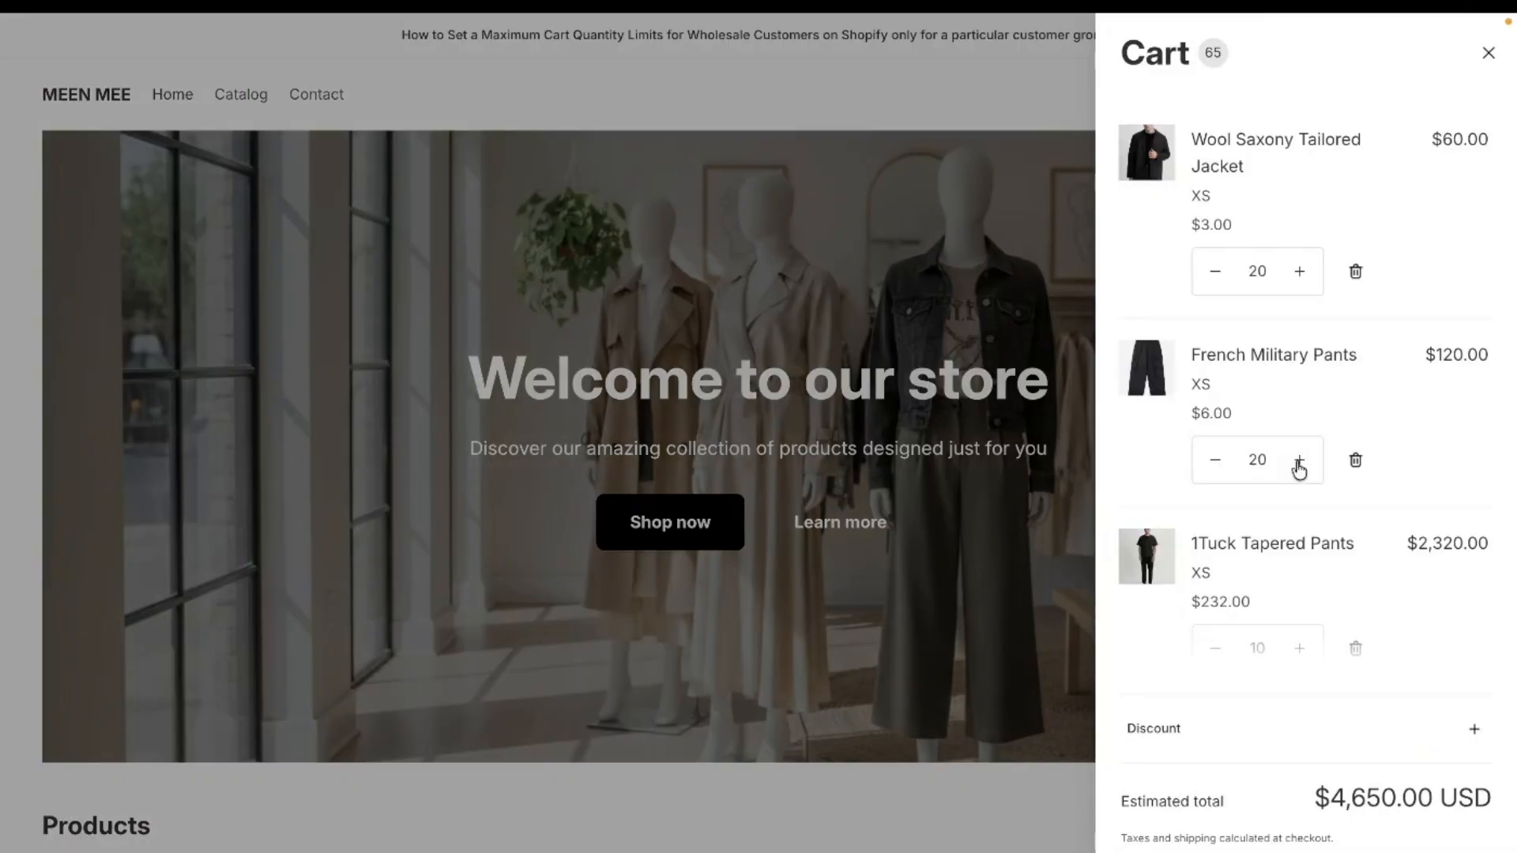
pyautogui.scroll(-3, 1362, 490)
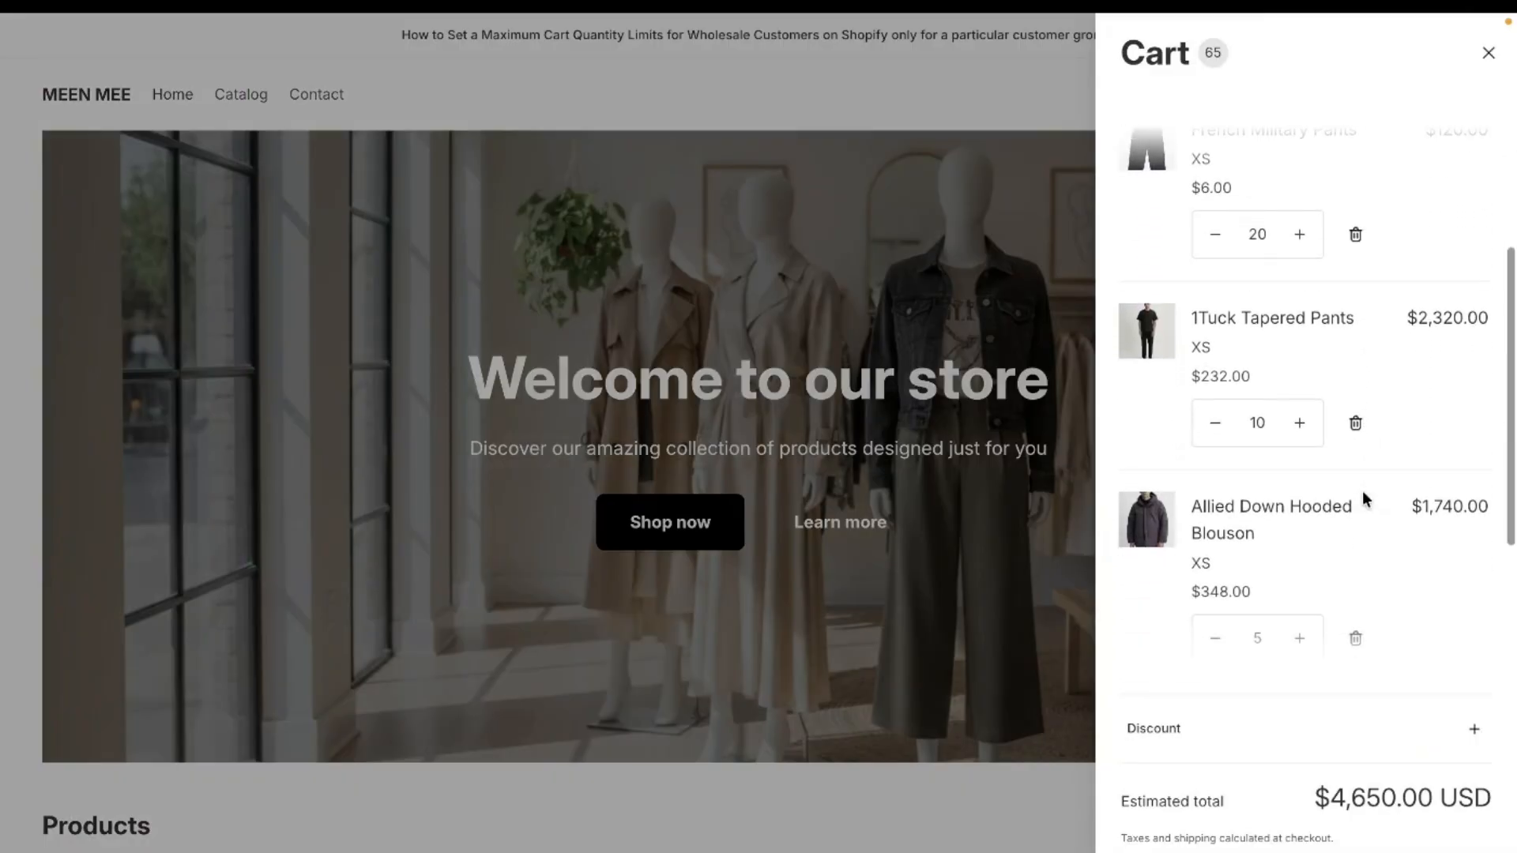
pyautogui.scroll(3, 1362, 497)
pyautogui.scroll(-6, 1333, 549)
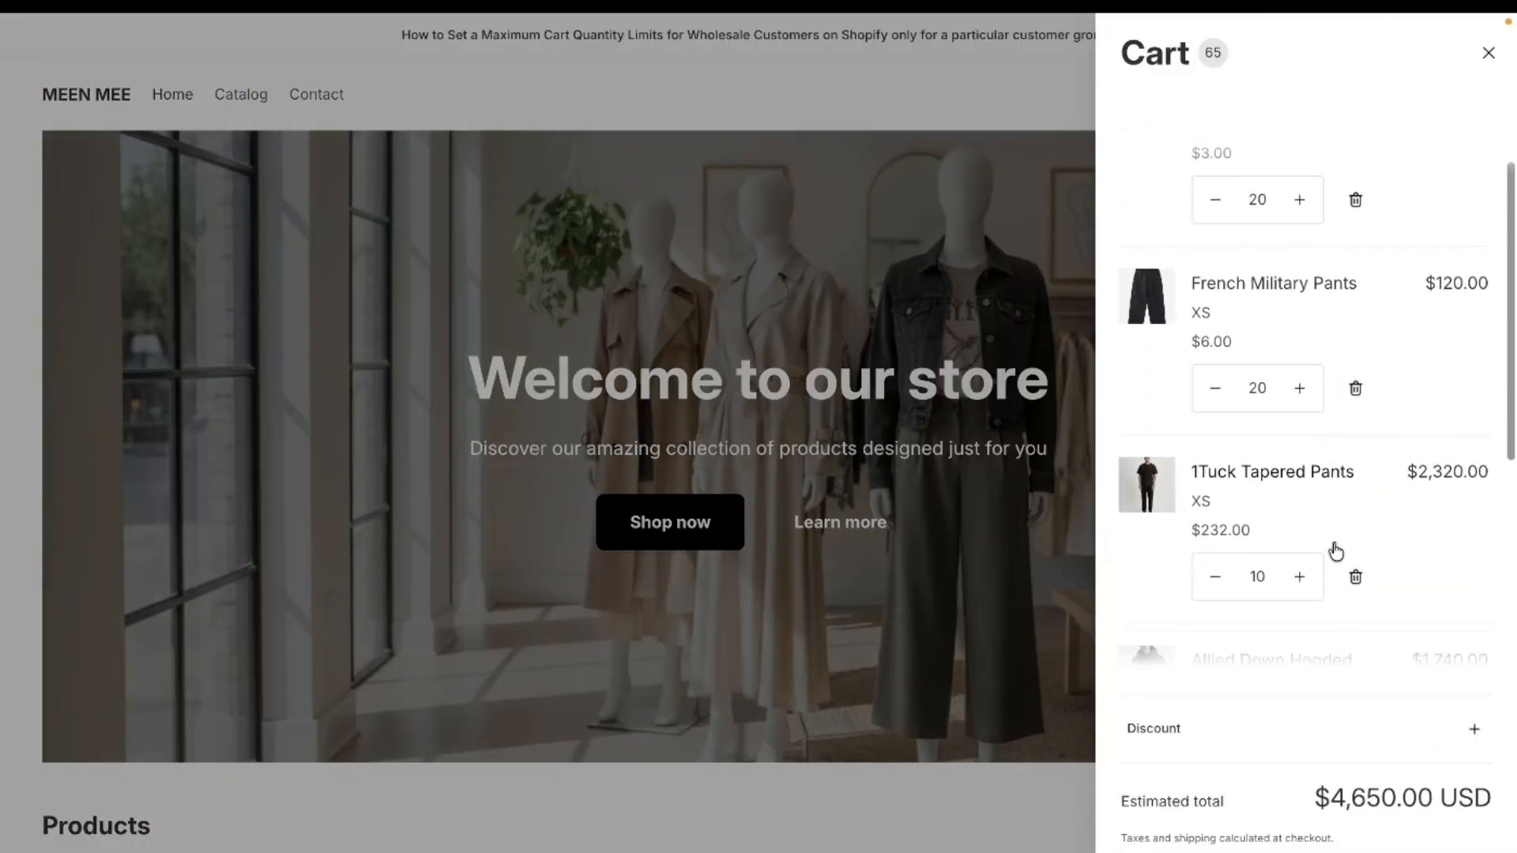
# Step: Proceed from the cart to checkout and check whether the maximum quantity limit is enforced
pyautogui.click(1305, 852)
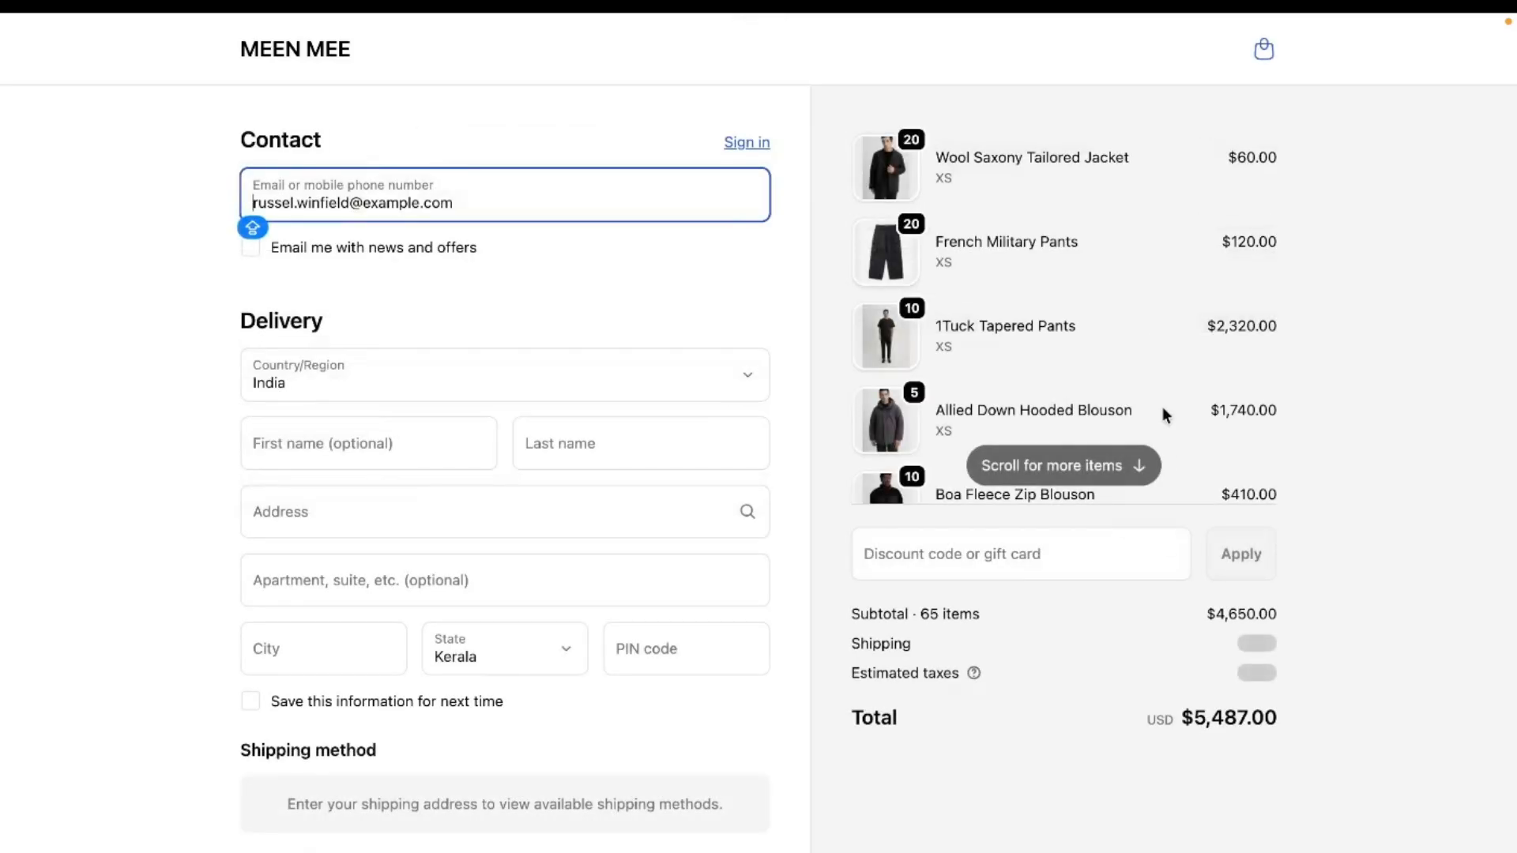
pyautogui.scroll(-1, 1131, 374)
pyautogui.scroll(1, 1131, 375)
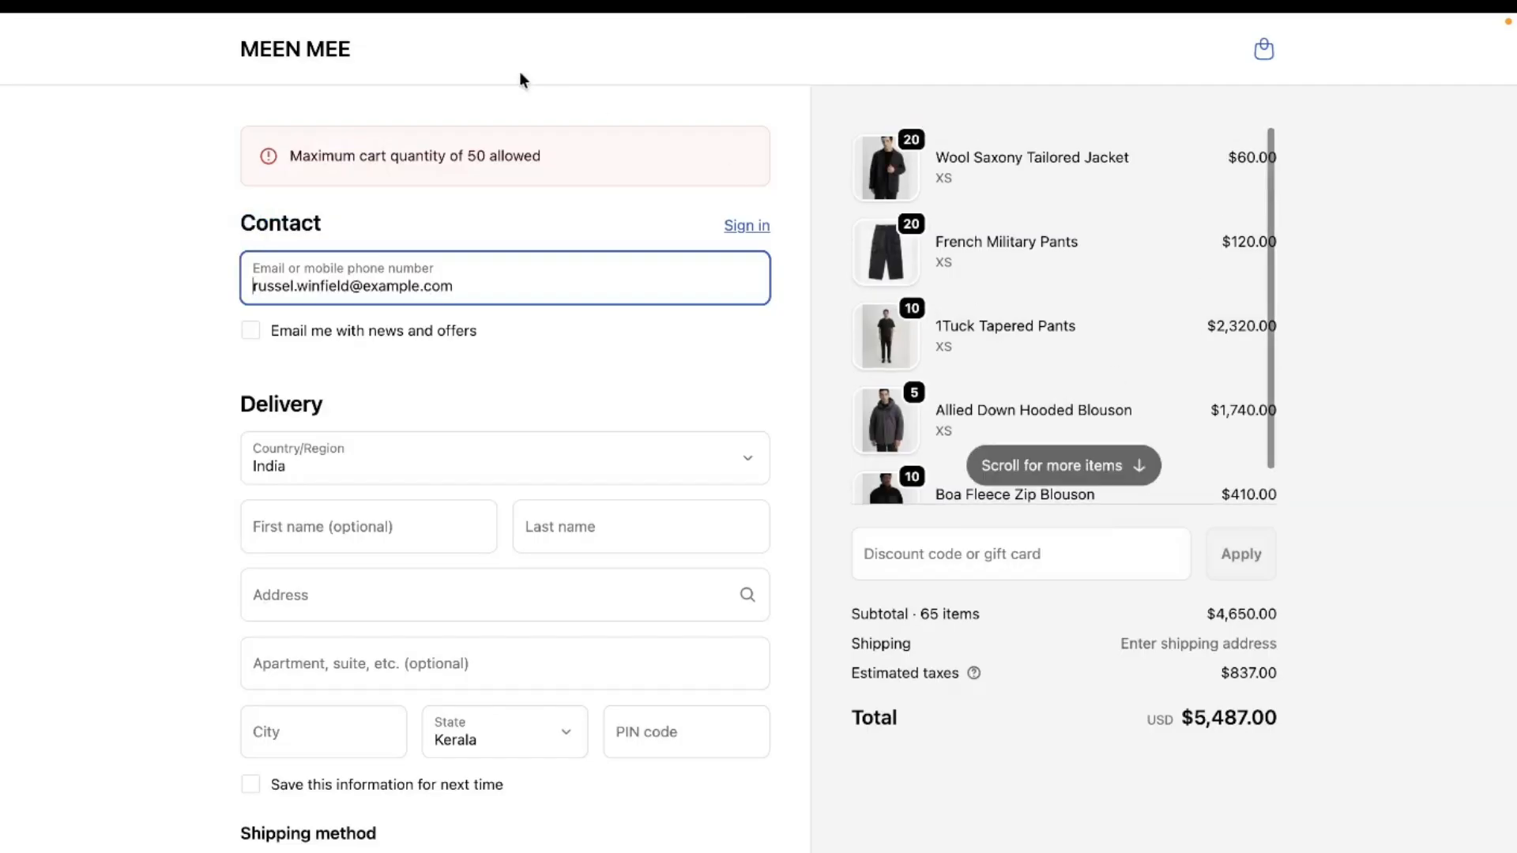
# Step: Replace the checkout contact email with a different customer's email to test whether the maximum quantity limit applies
pyautogui.doubleClick(477, 156)
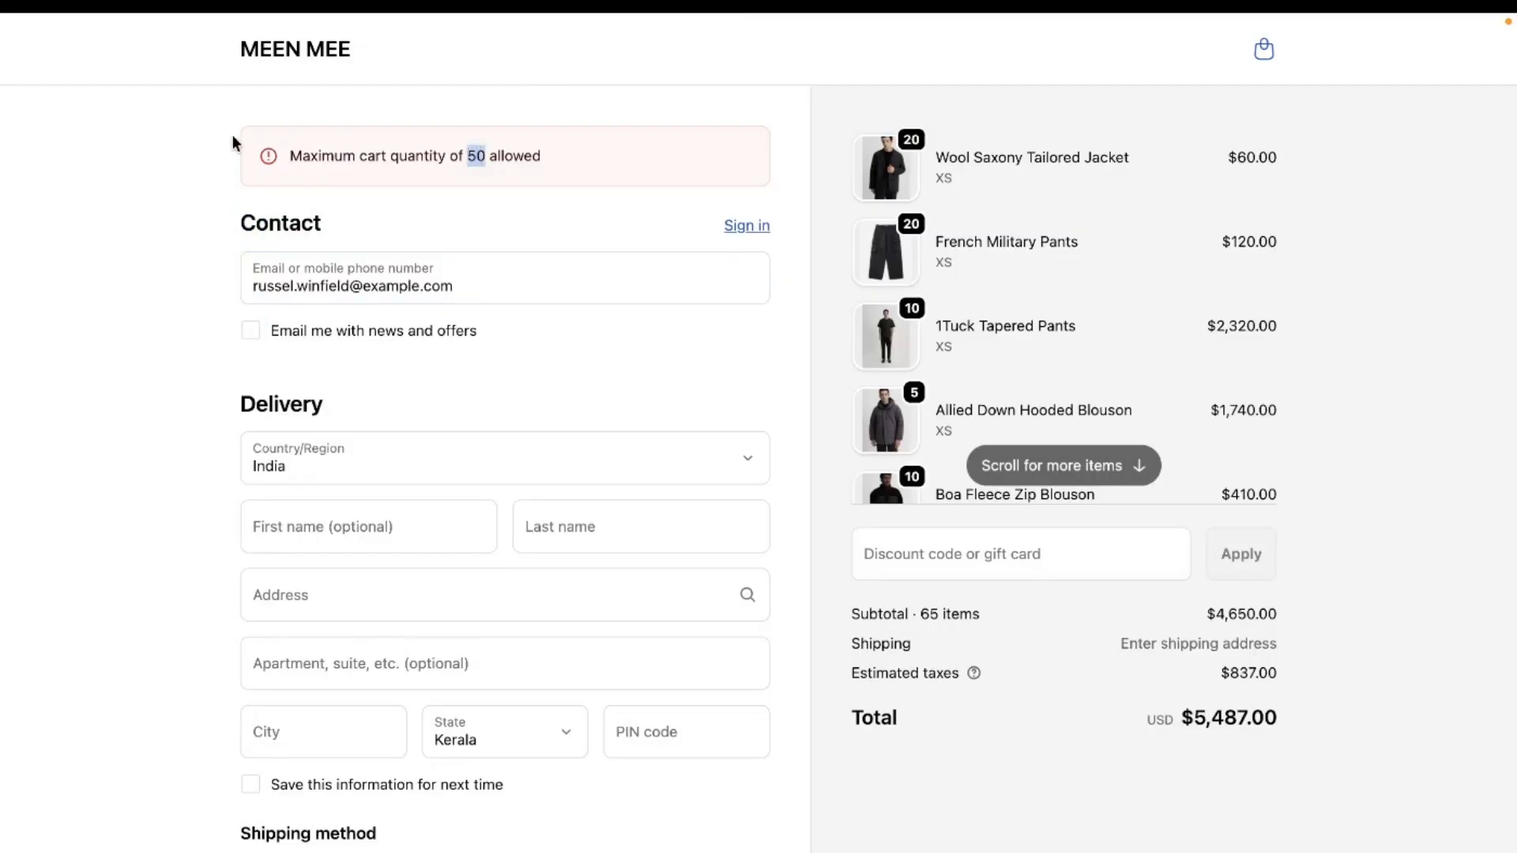
pyautogui.click(490, 285)
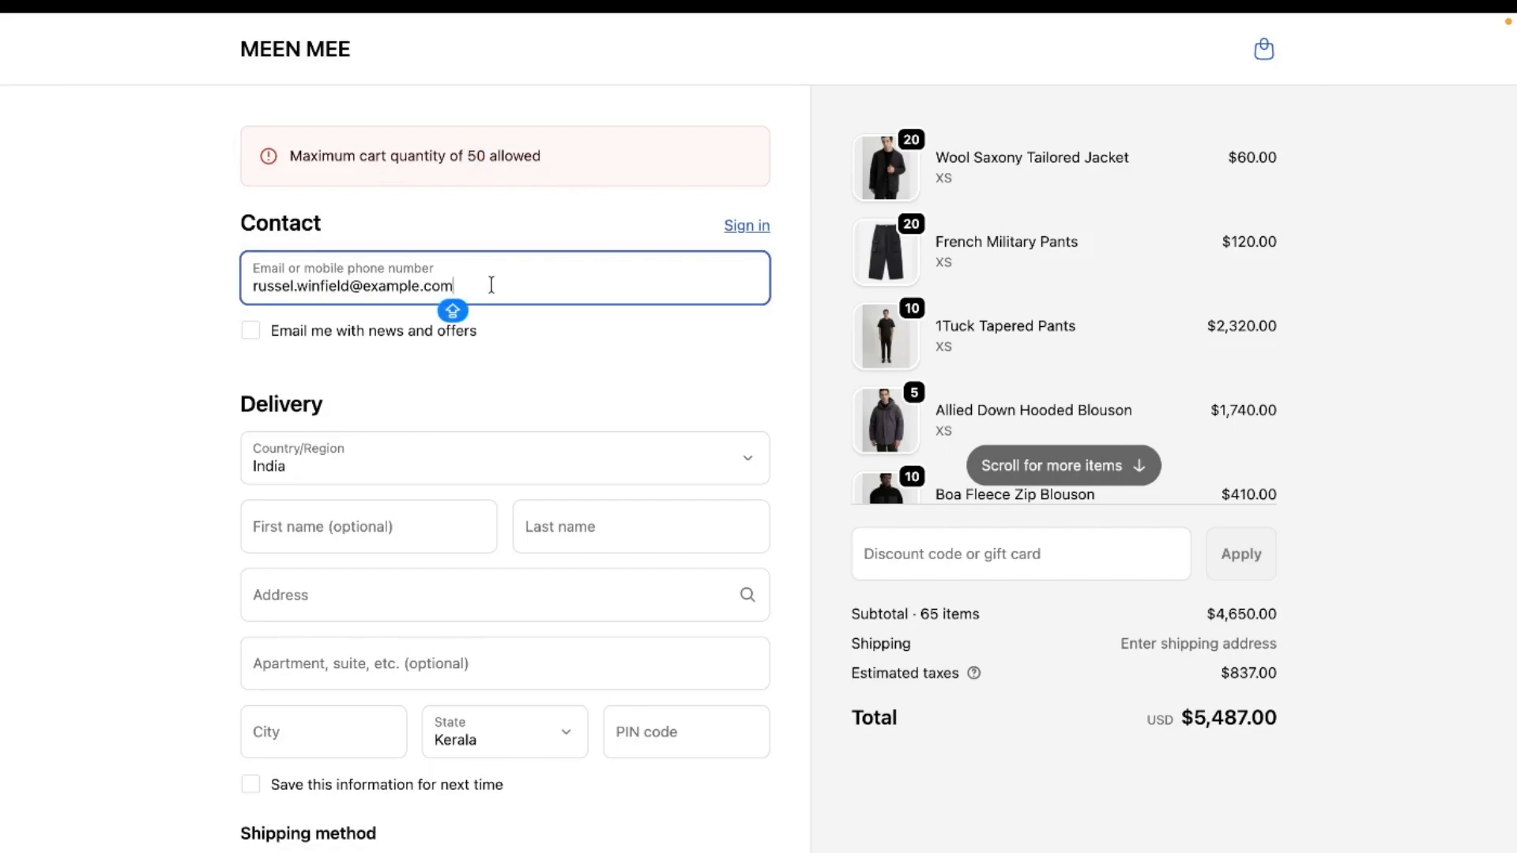
pyautogui.moveTo(490, 285); pyautogui.dragTo(239, 269)
pyautogui.click(479, 274)
pyautogui.tripleClick(468, 286)
pyautogui.press('BackSpace')
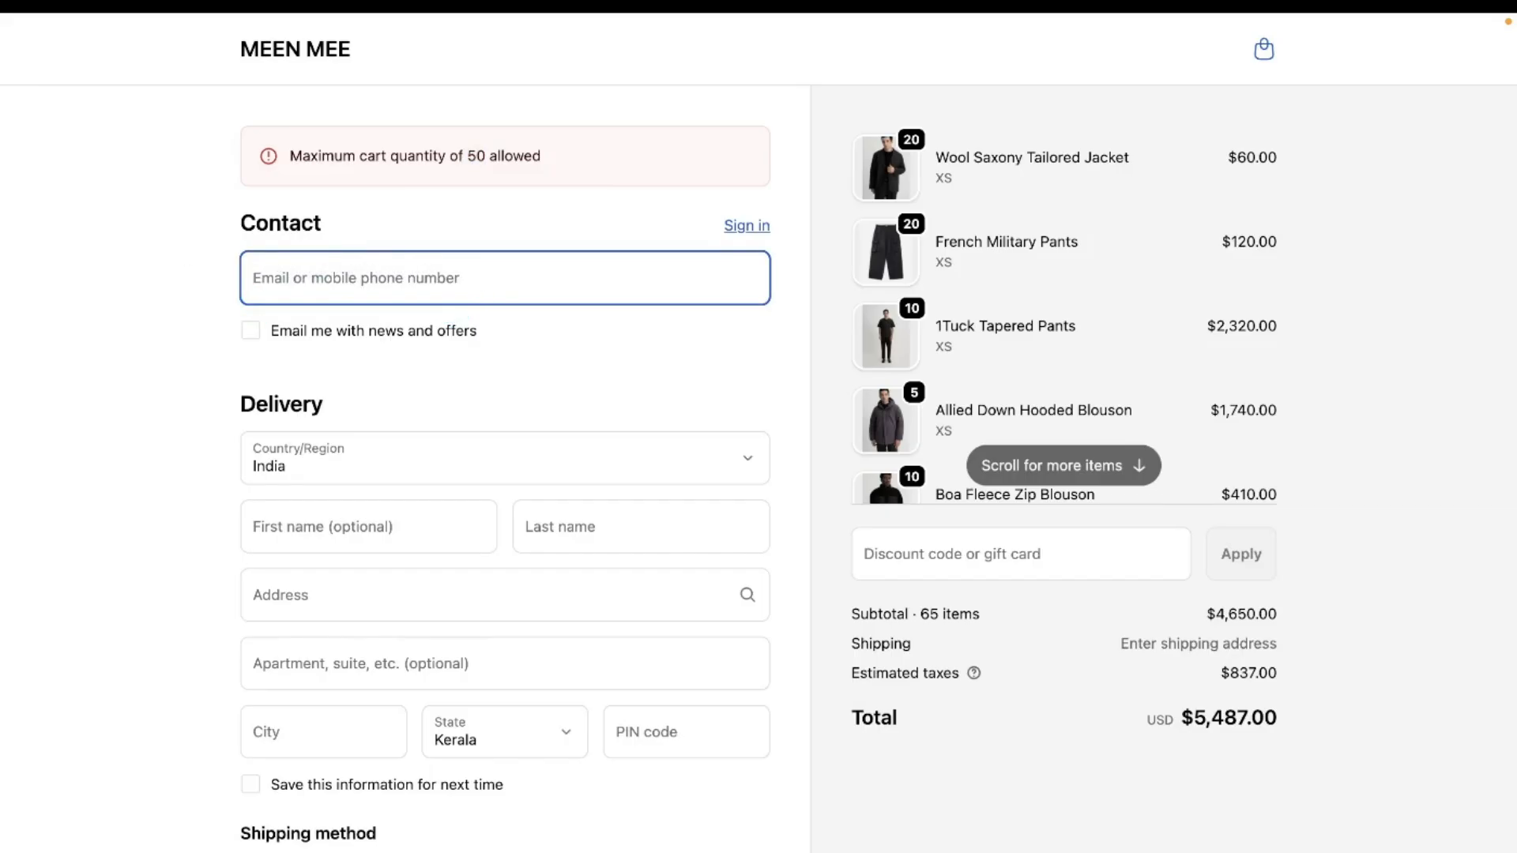
pyautogui.click(382, 343)
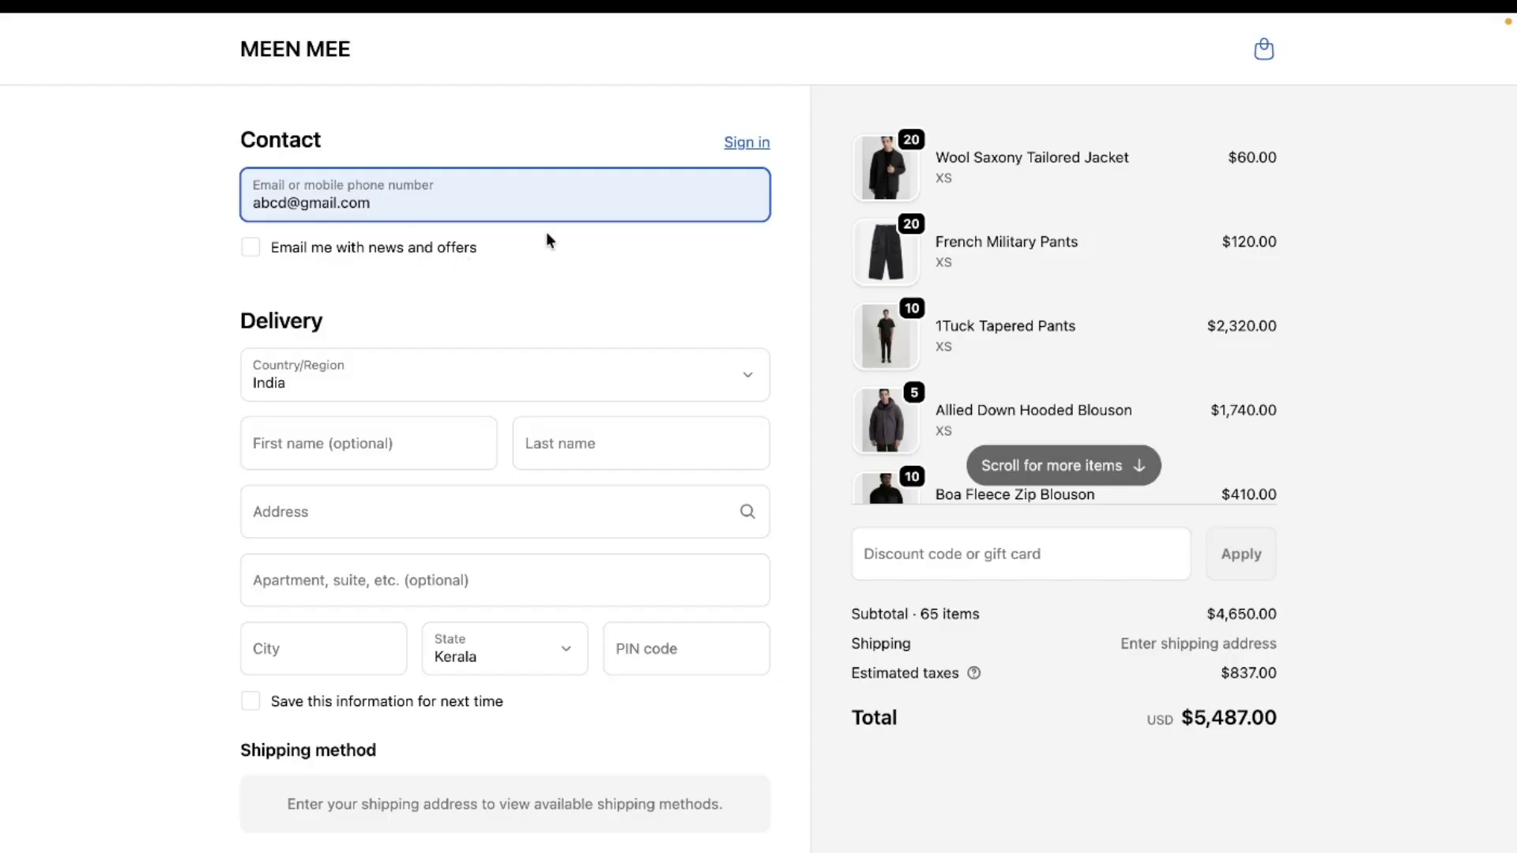
# Step: Return to the cart and remove the French Military Pants, 1Tuck Tapered Pants and Allied Down Hooded Blouson
pyautogui.scroll(-7, 1039, 259)
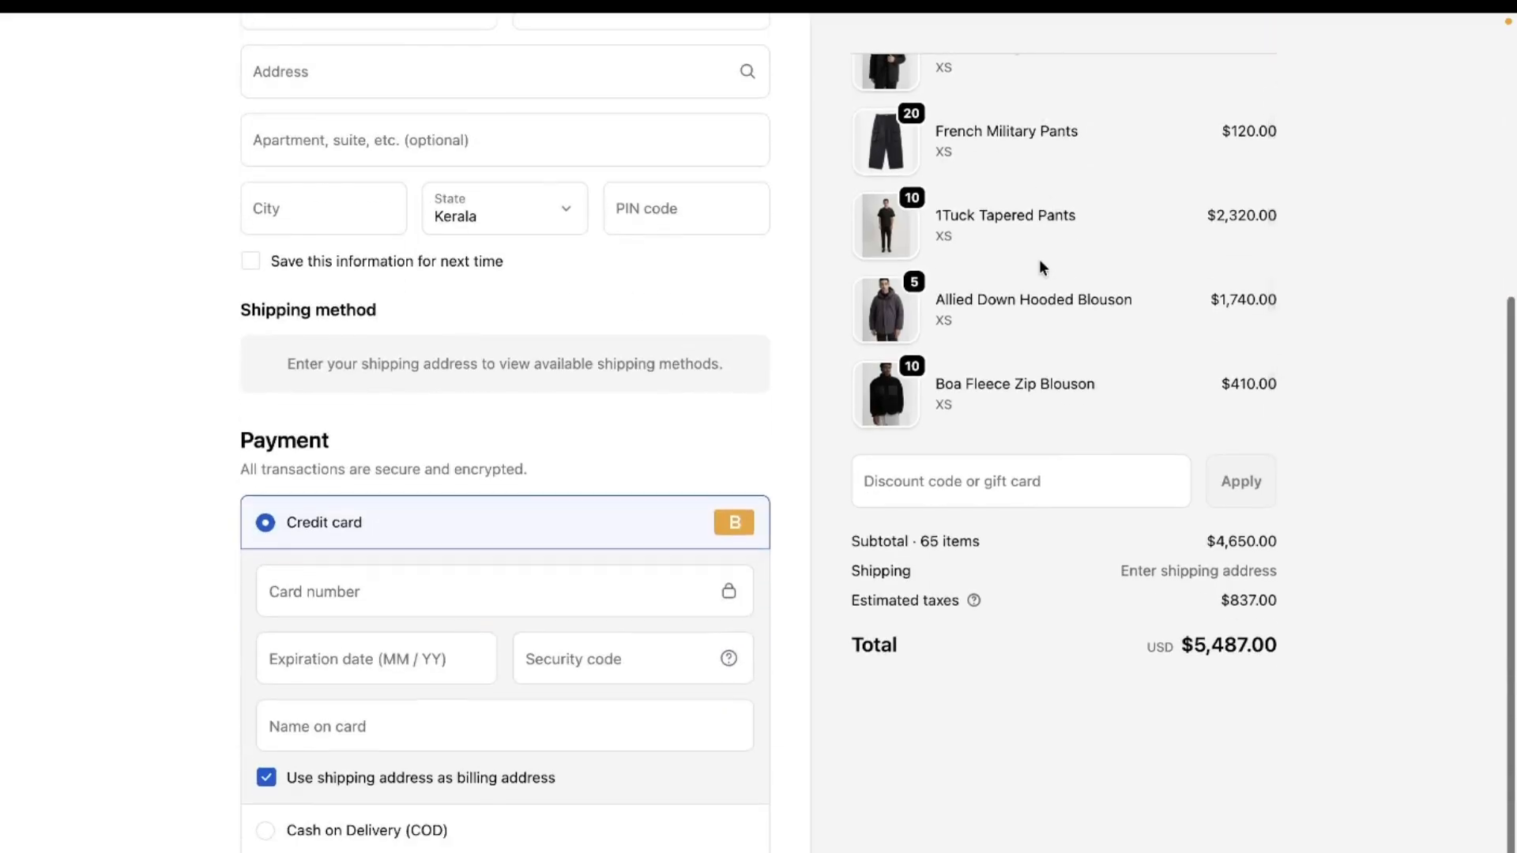
pyautogui.scroll(3, 1039, 261)
pyautogui.scroll(6, 625, 289)
pyautogui.click(1262, 52)
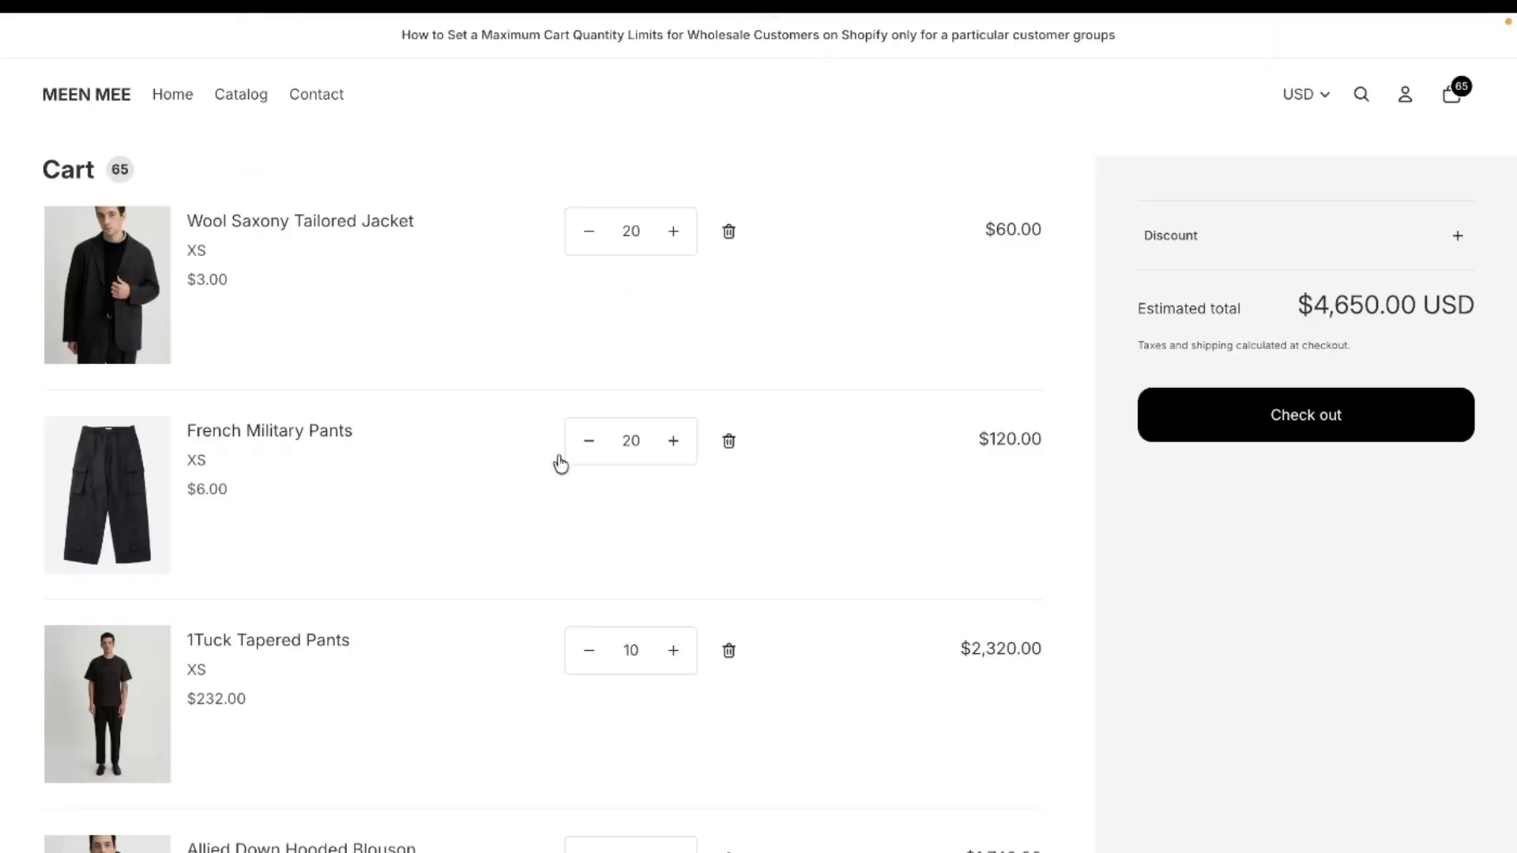
pyautogui.scroll(-3, 709, 576)
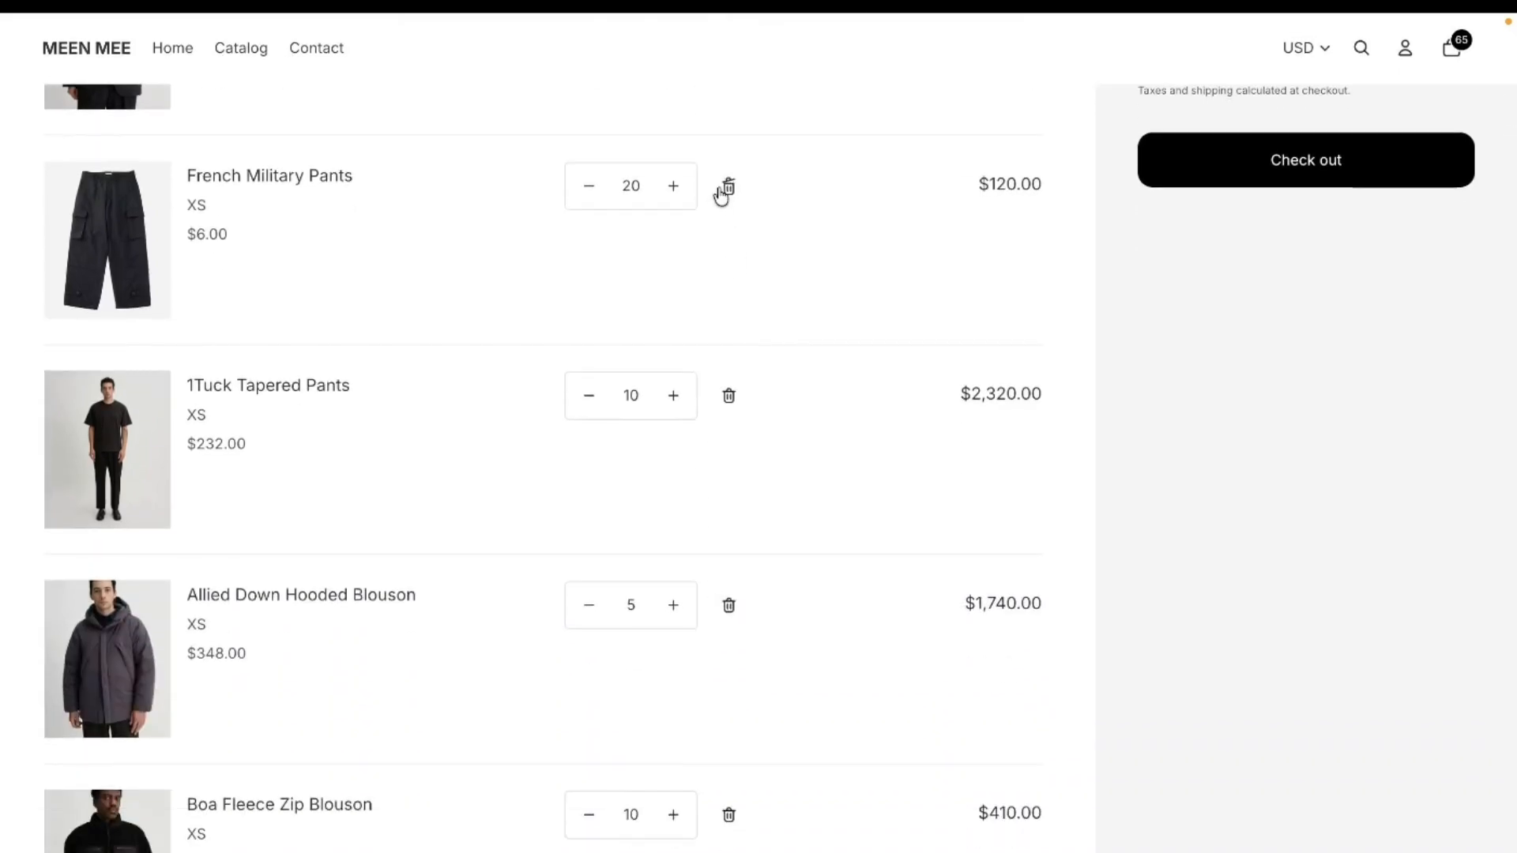
pyautogui.click(727, 188)
pyautogui.click(728, 186)
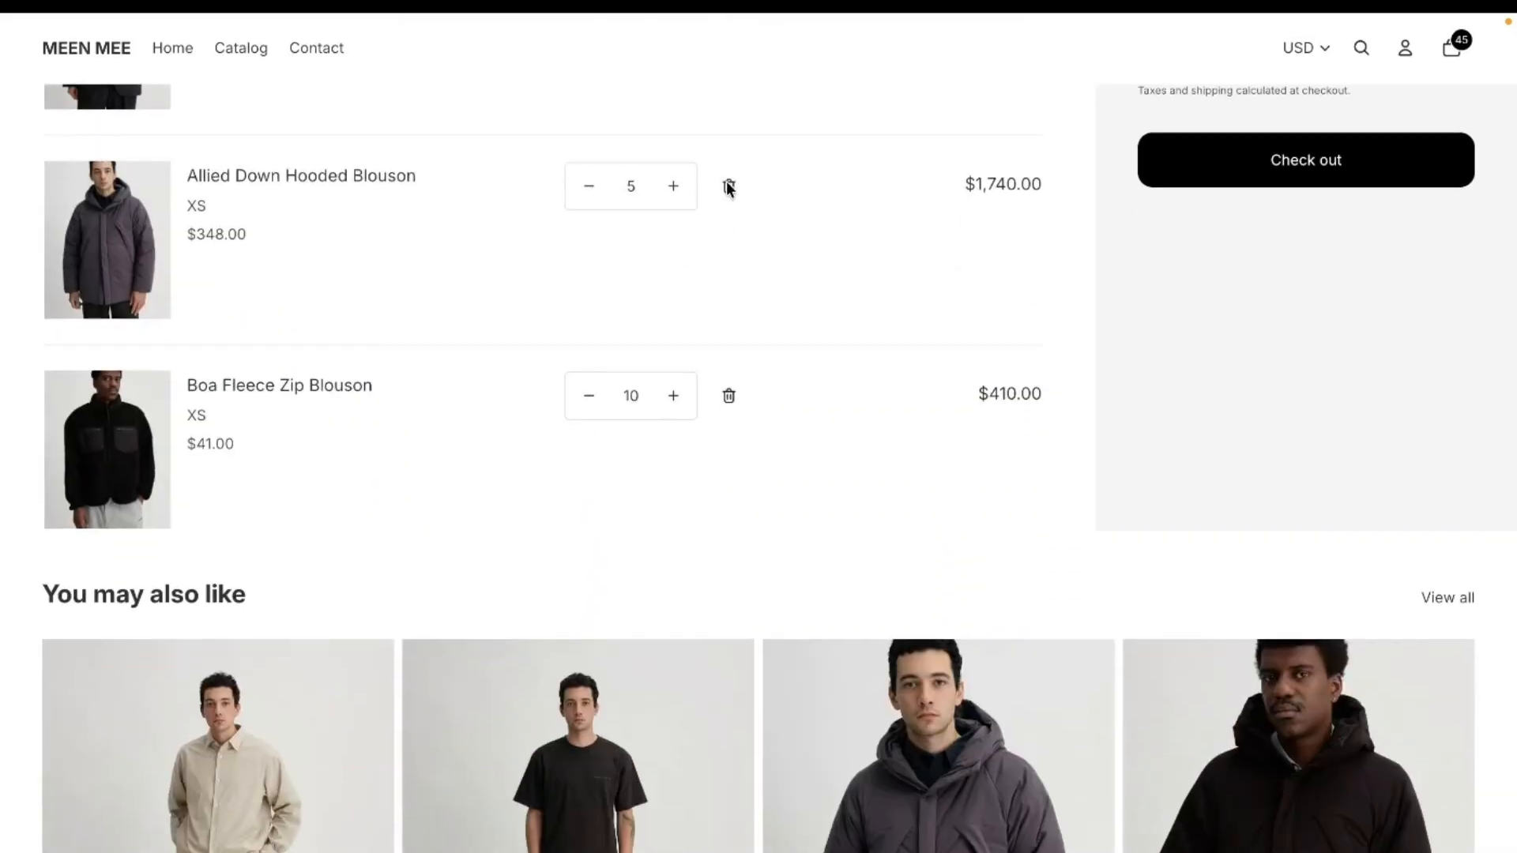
pyautogui.click(729, 187)
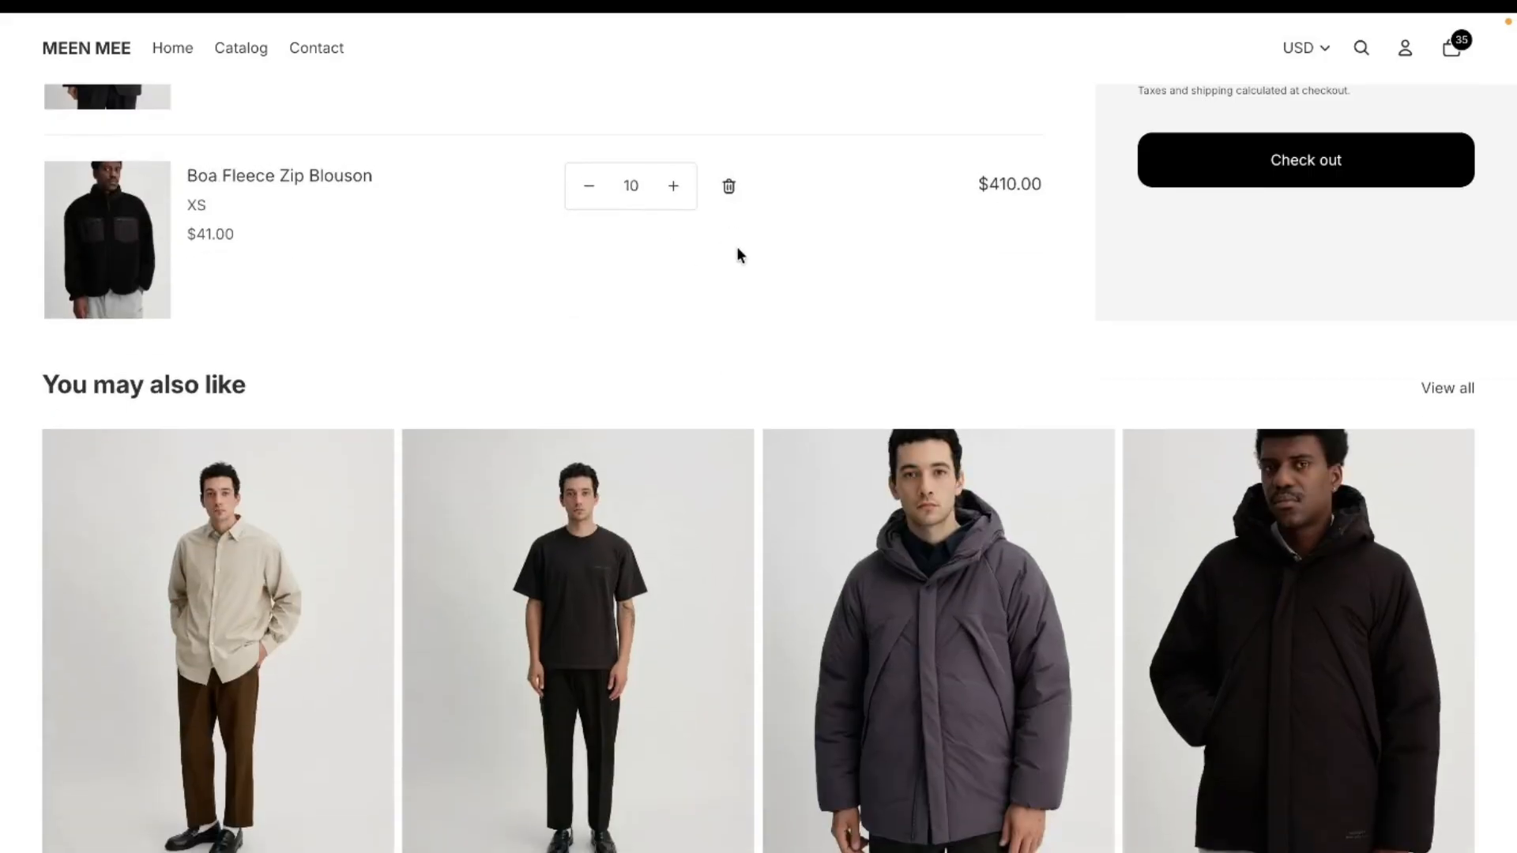
# Step: Check out with the reduced cart, restoring the GOLD-tagged customer's contact email and submitting it to test the limit
pyautogui.scroll(2, 735, 226)
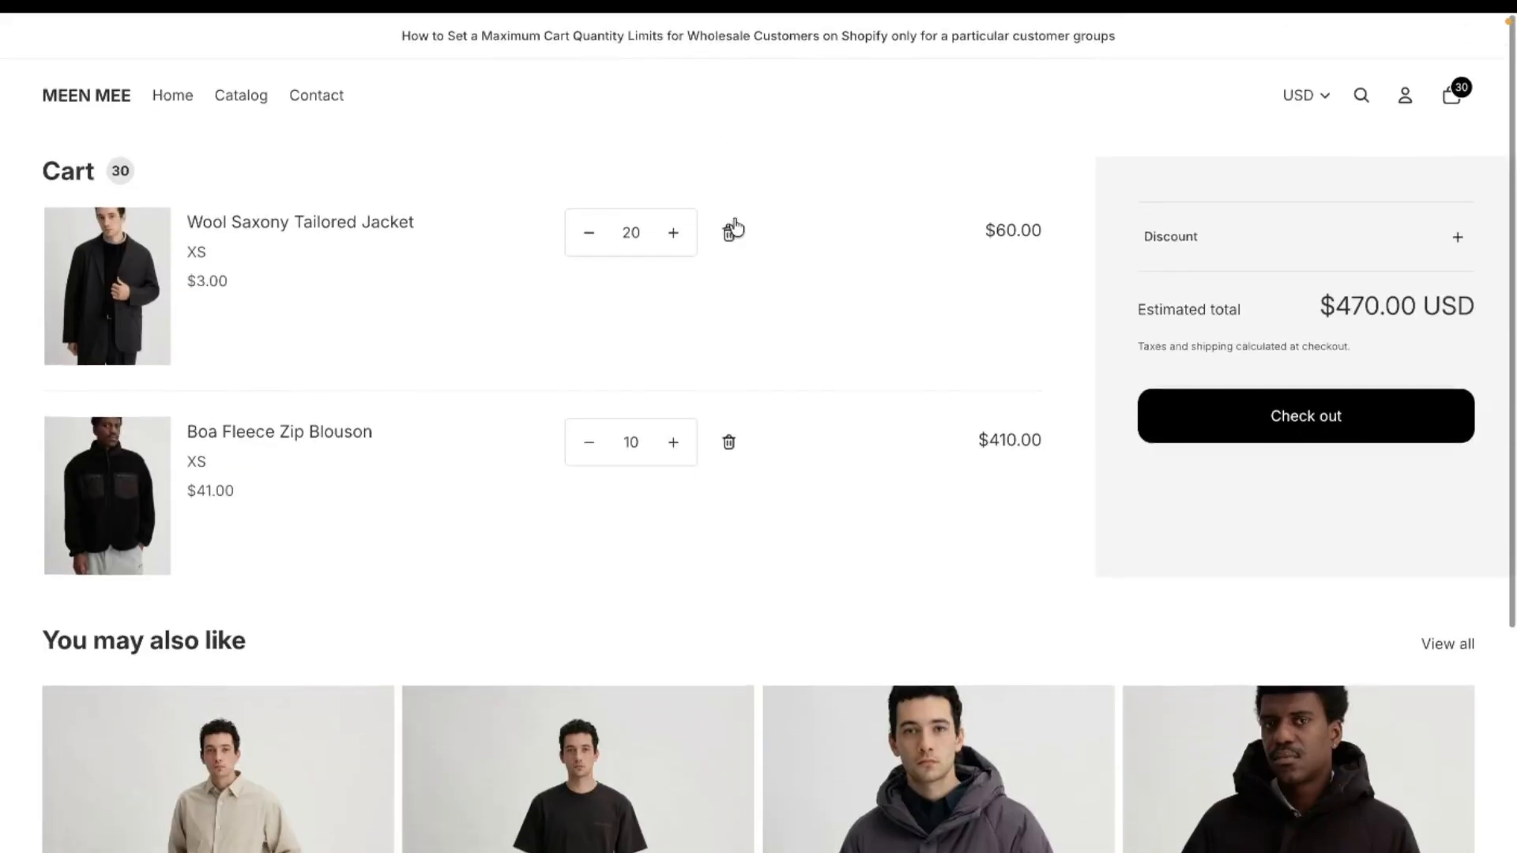
pyautogui.click(1267, 418)
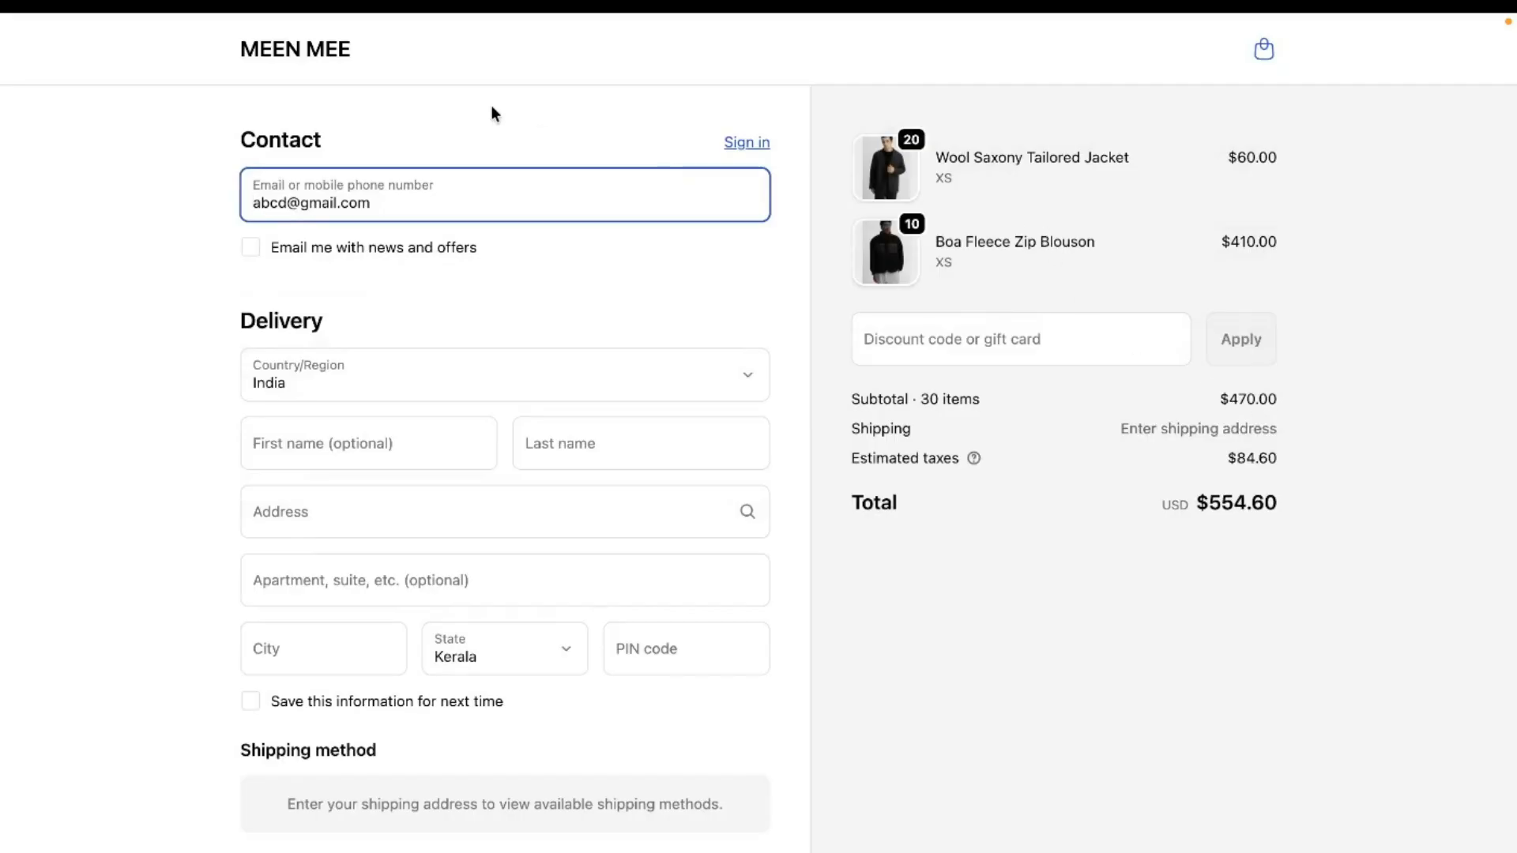
pyautogui.moveTo(461, 200); pyautogui.dragTo(111, 193)
pyautogui.press('BackSpace')
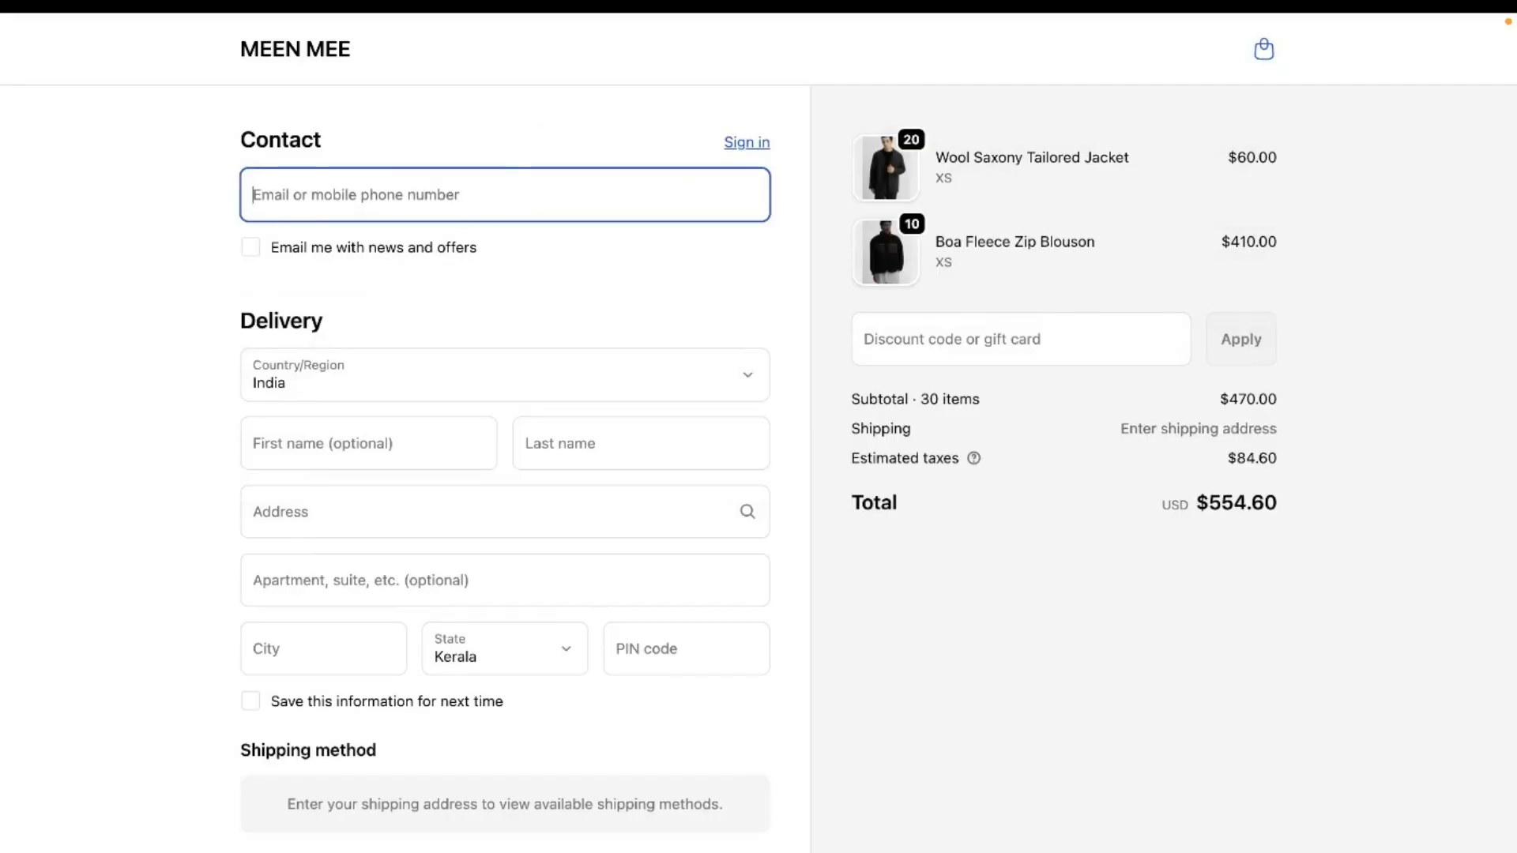
pyautogui.write('russel.winfield@example.com')
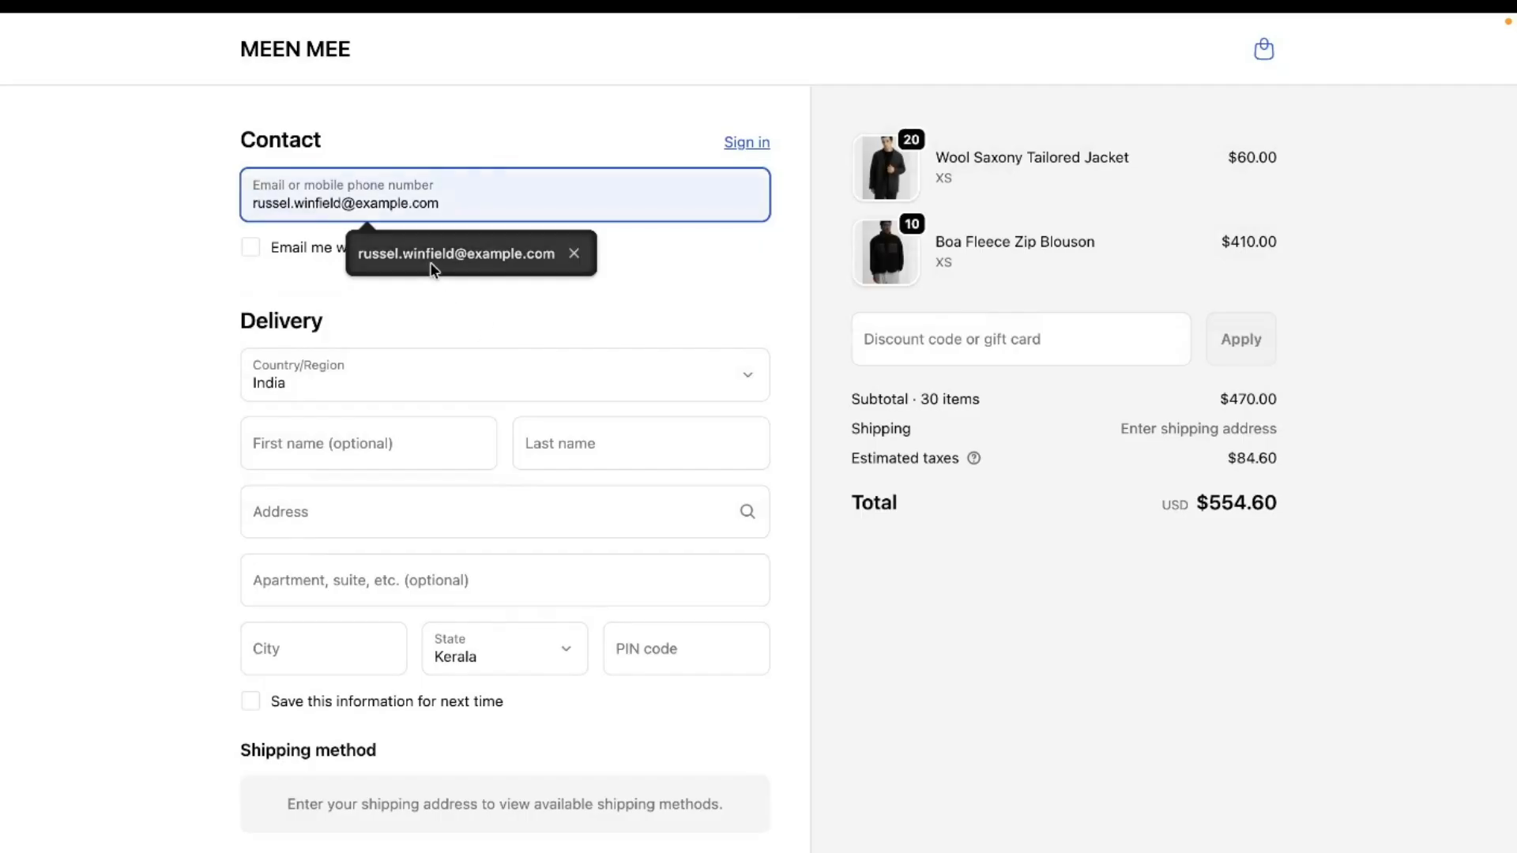
pyautogui.click(430, 262)
pyautogui.press('Return')
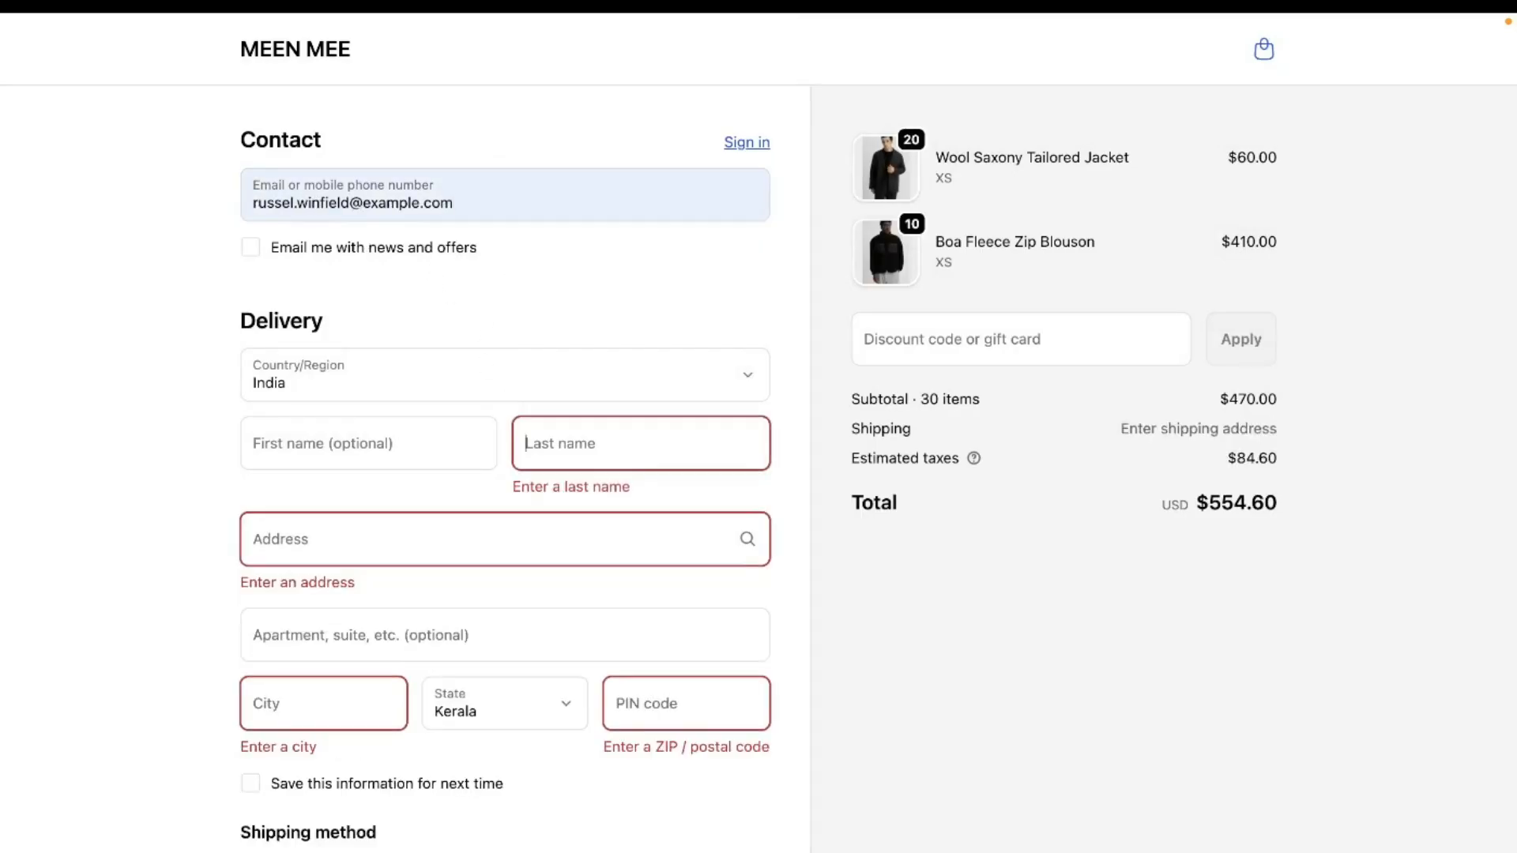